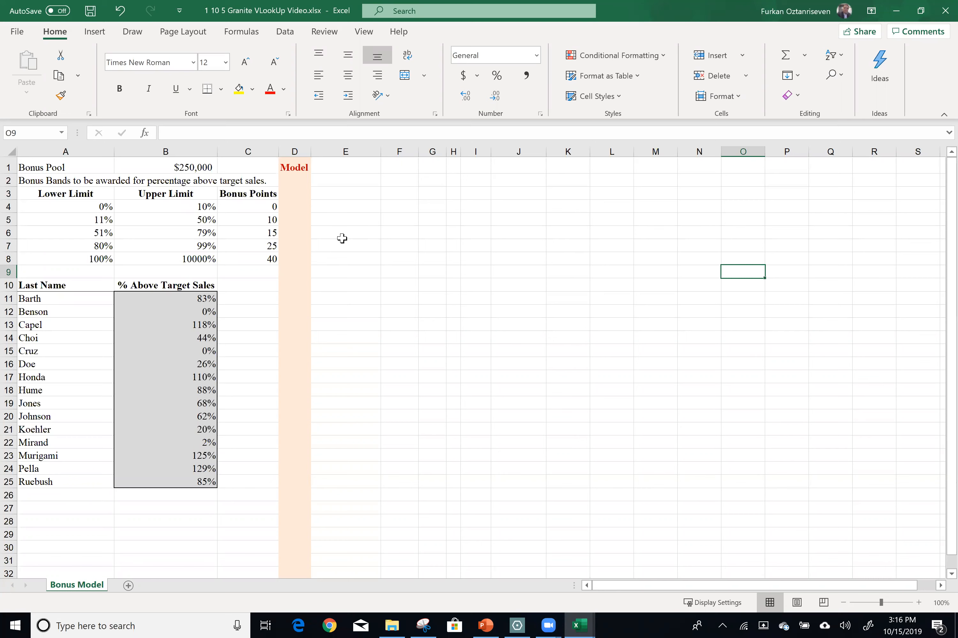
- Examine the bonus pool amount, the list of last names and their percentages above target sales
click(153, 171)
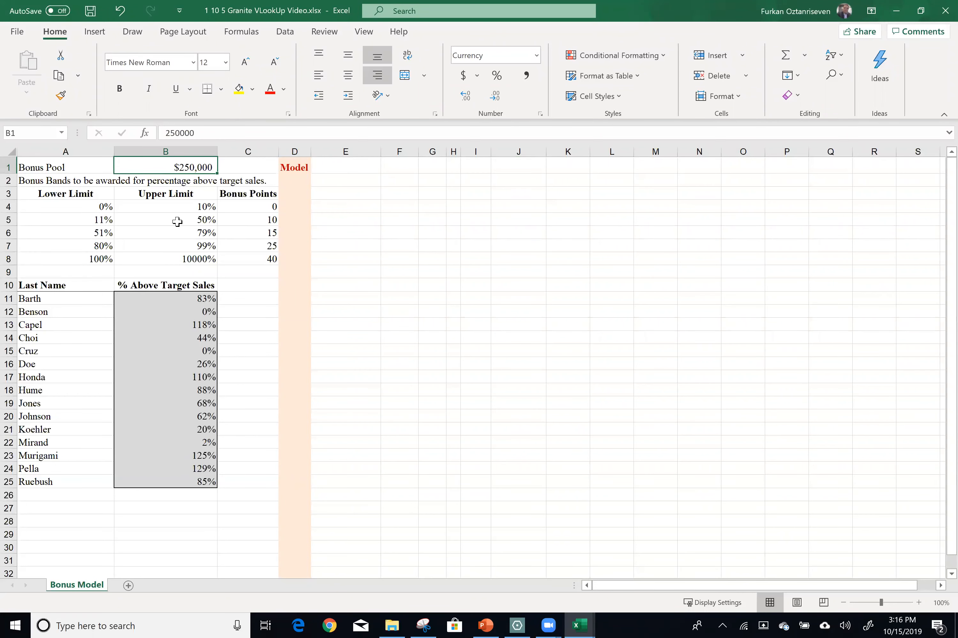
ctrl+scroll(170, 232, up, 2)
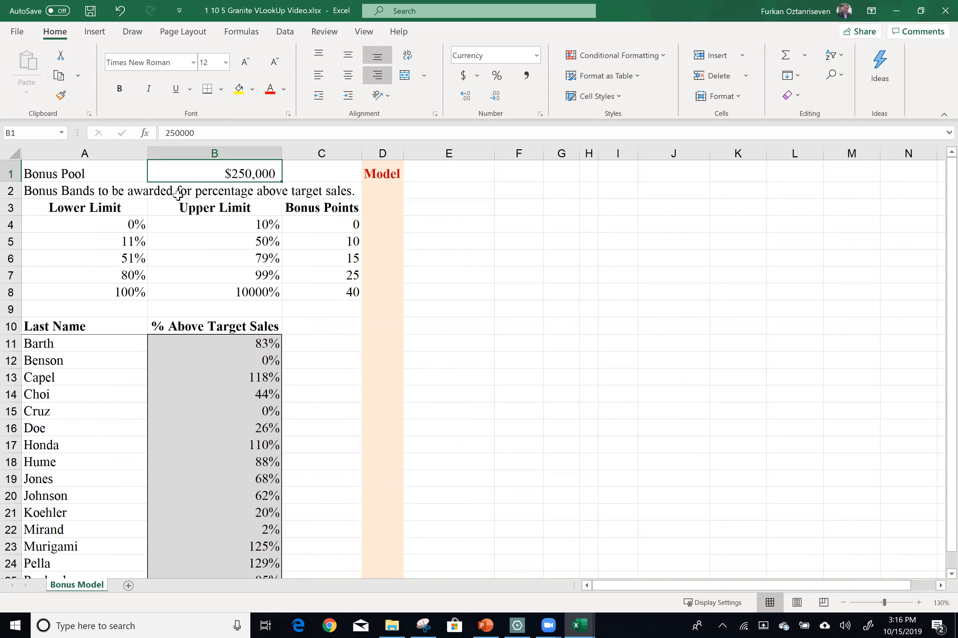
scroll(142, 242, down, 1)
drag(58, 294, 71, 519)
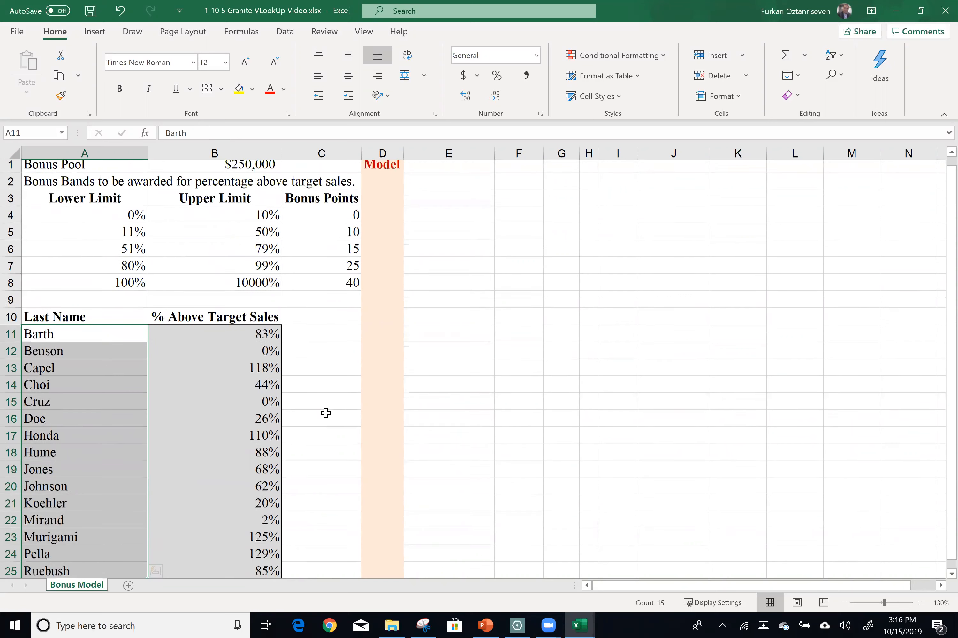
scroll(313, 436, up, 1)
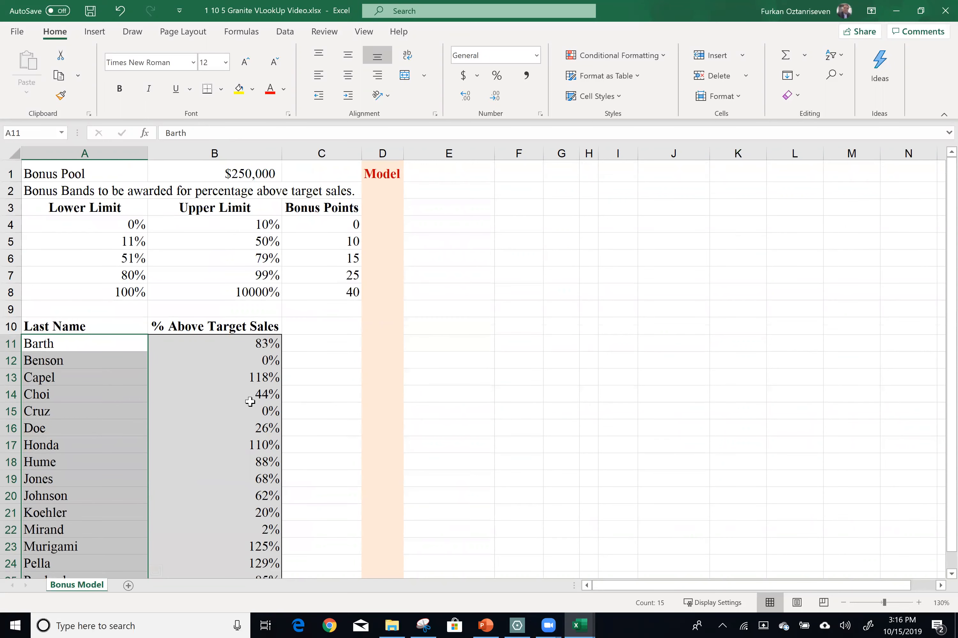
click(210, 343)
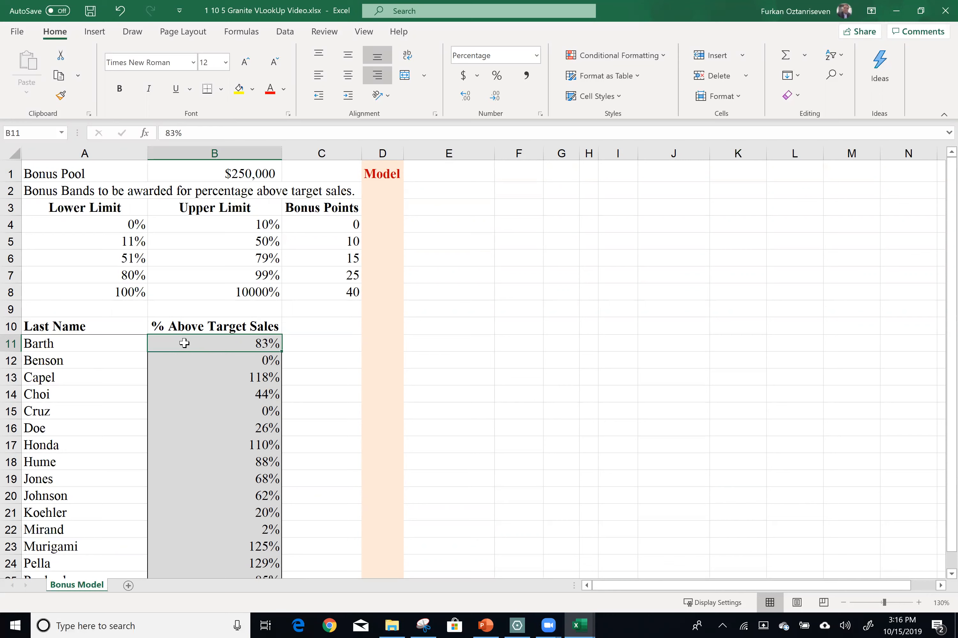
key(Return)
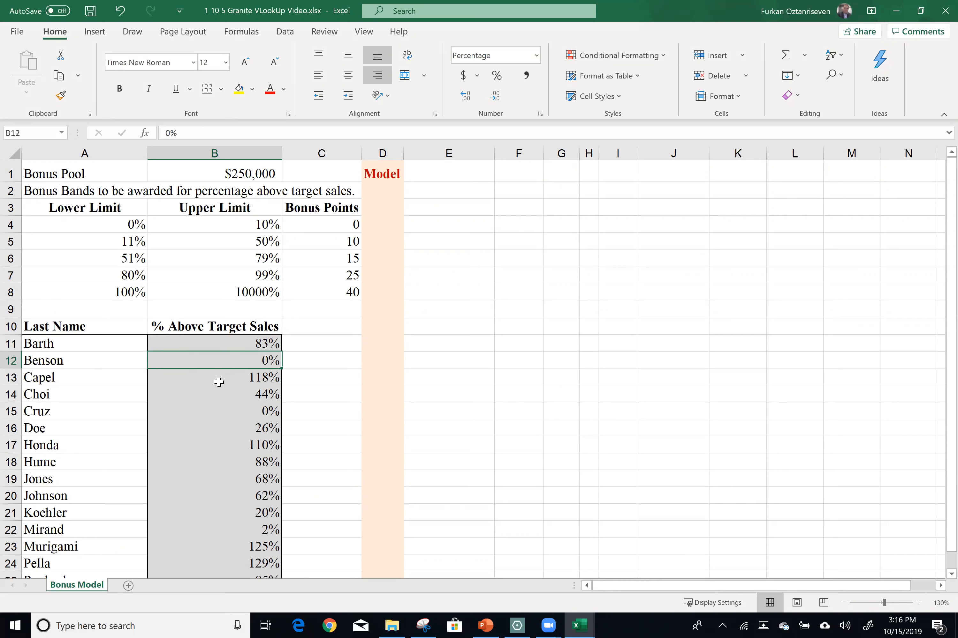
key(Return)
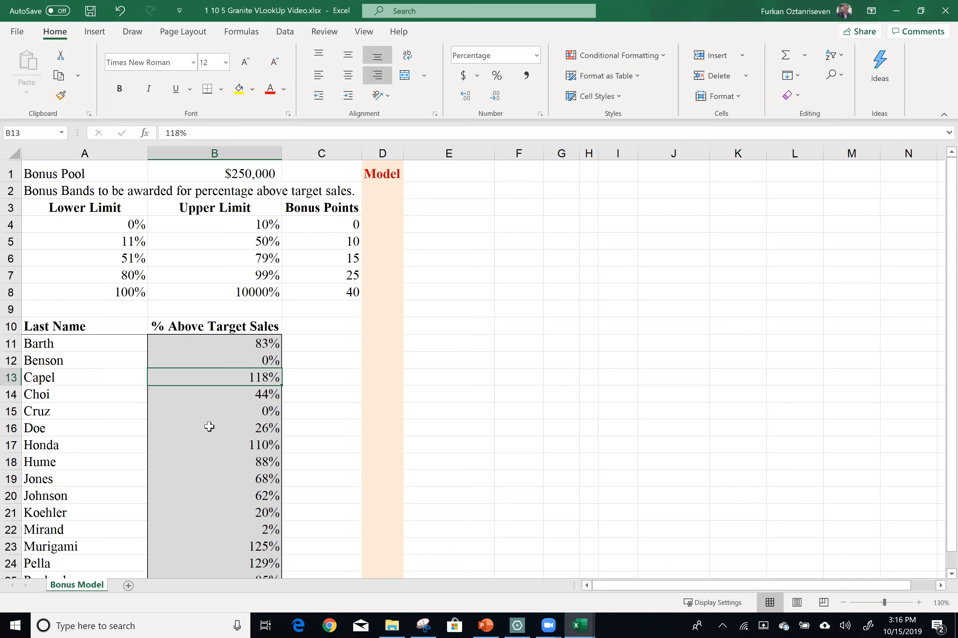
click(205, 170)
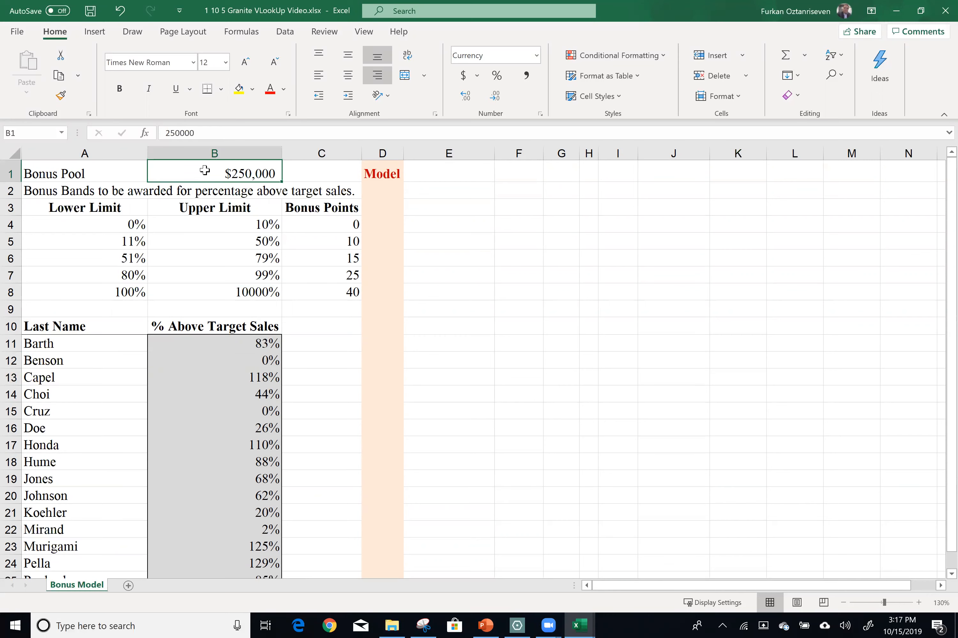
- Examine the bonus bands in A3:C8, checking each lower and upper limit against its bonus points
drag(124, 209, 297, 288)
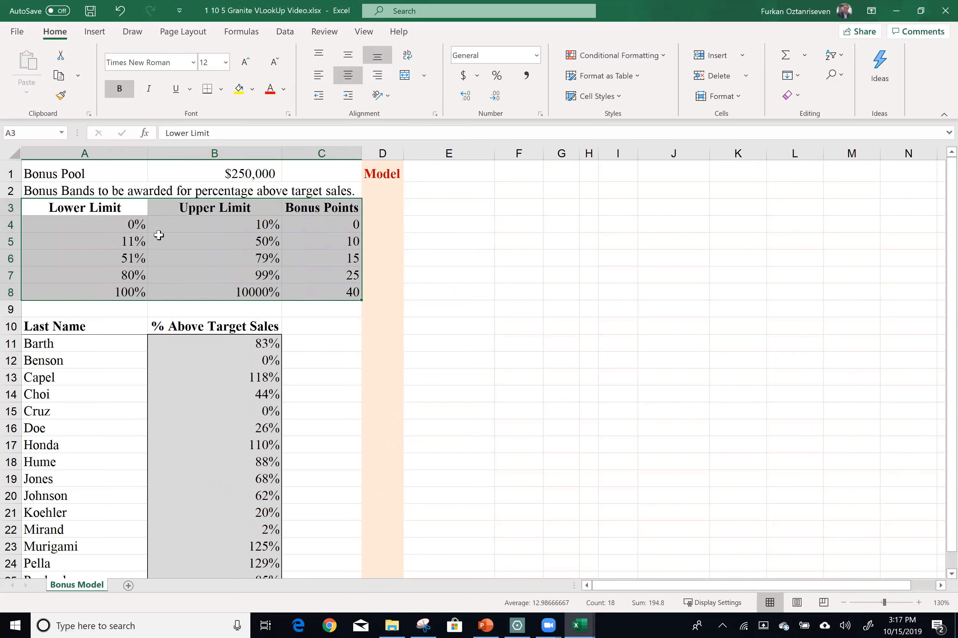
click(141, 226)
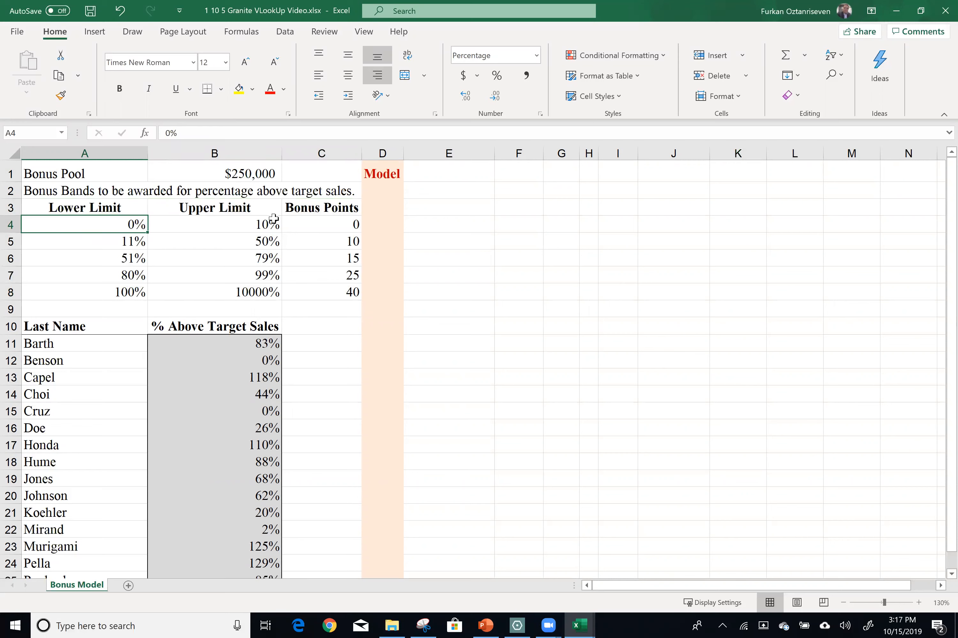
click(305, 227)
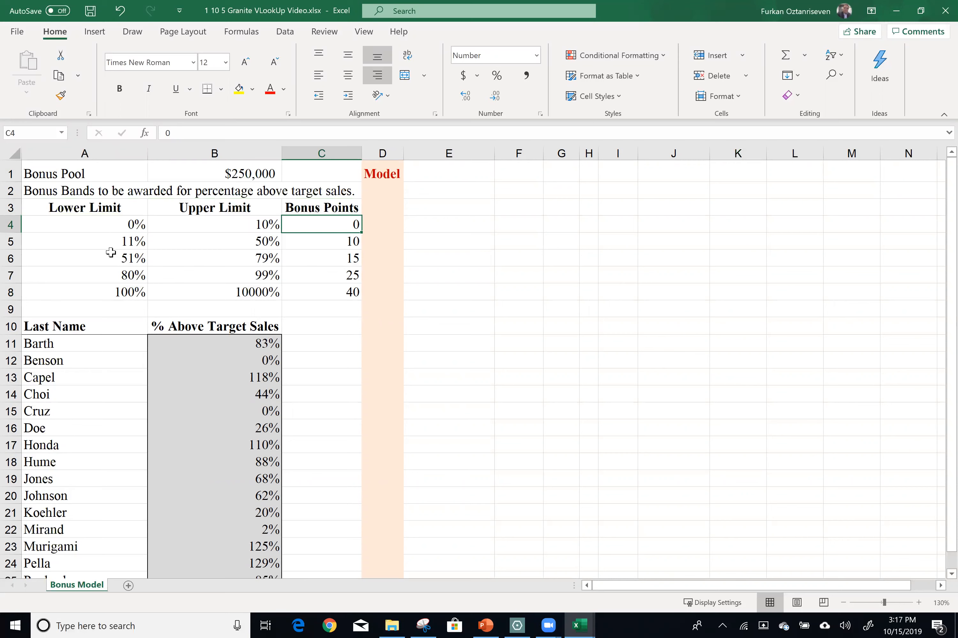
drag(118, 240, 207, 237)
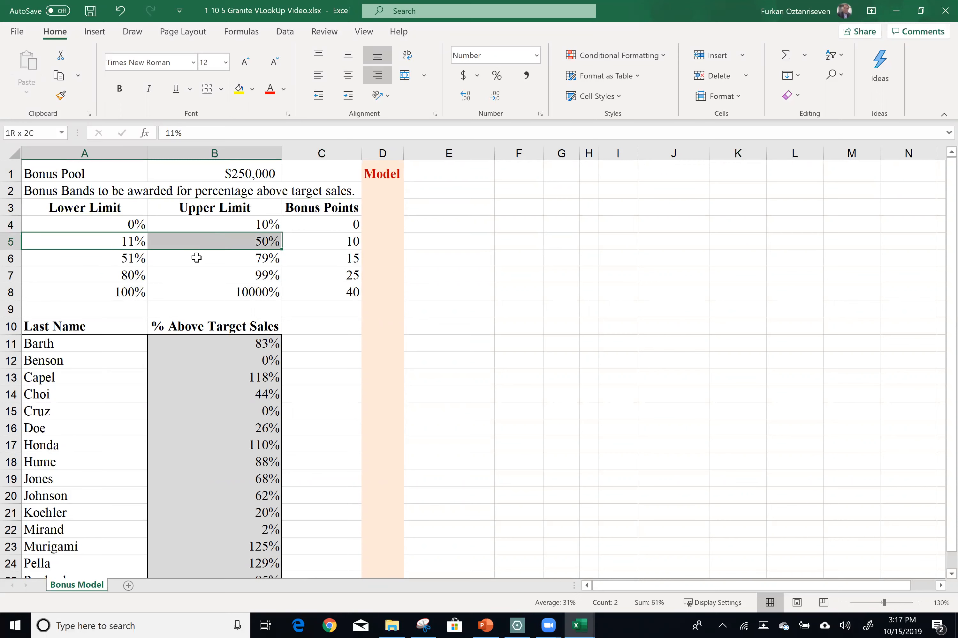
click(354, 239)
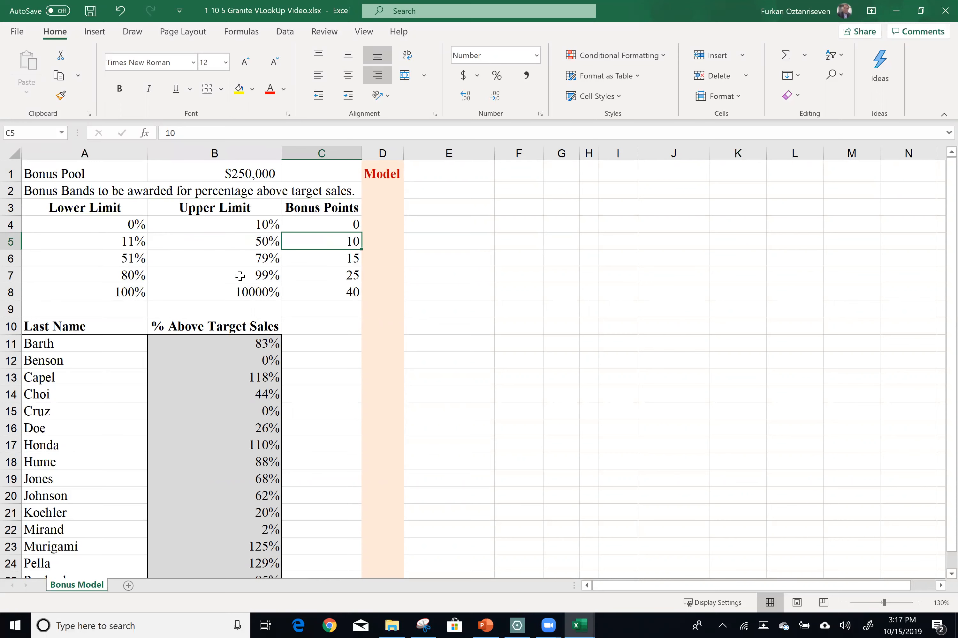
drag(127, 259, 192, 256)
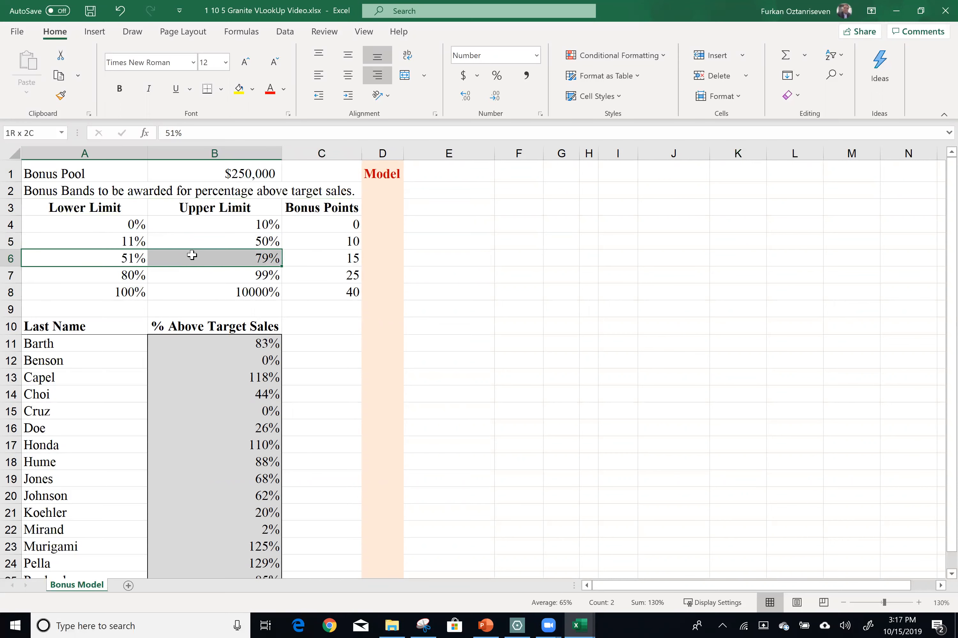
click(320, 260)
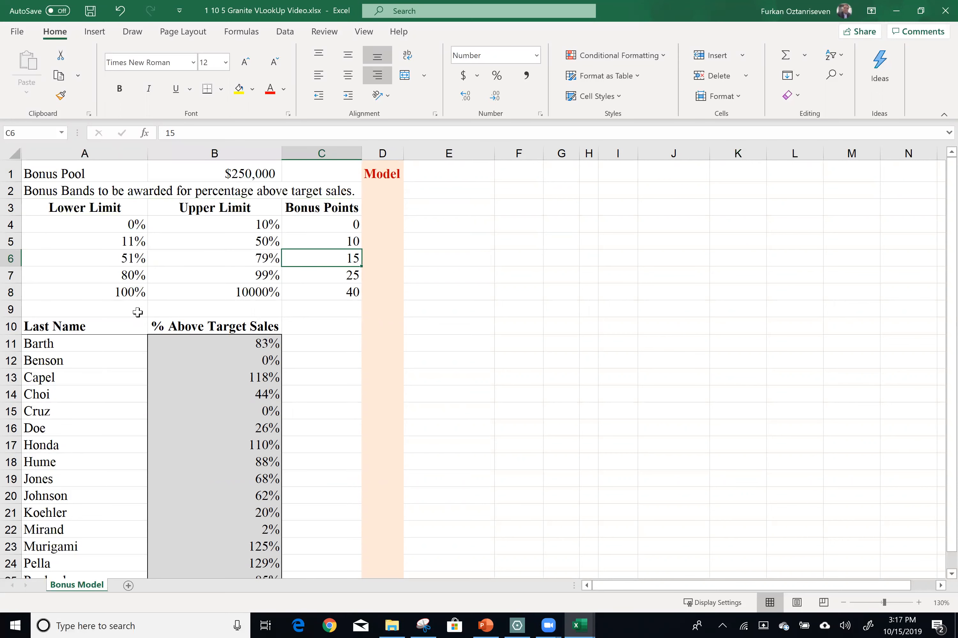
drag(122, 298, 283, 297)
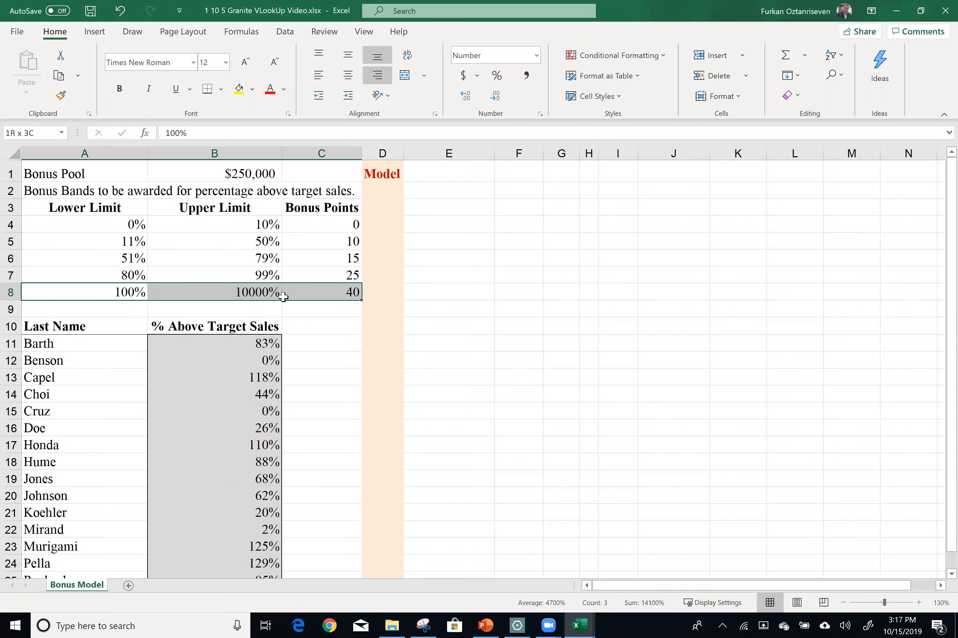
click(261, 295)
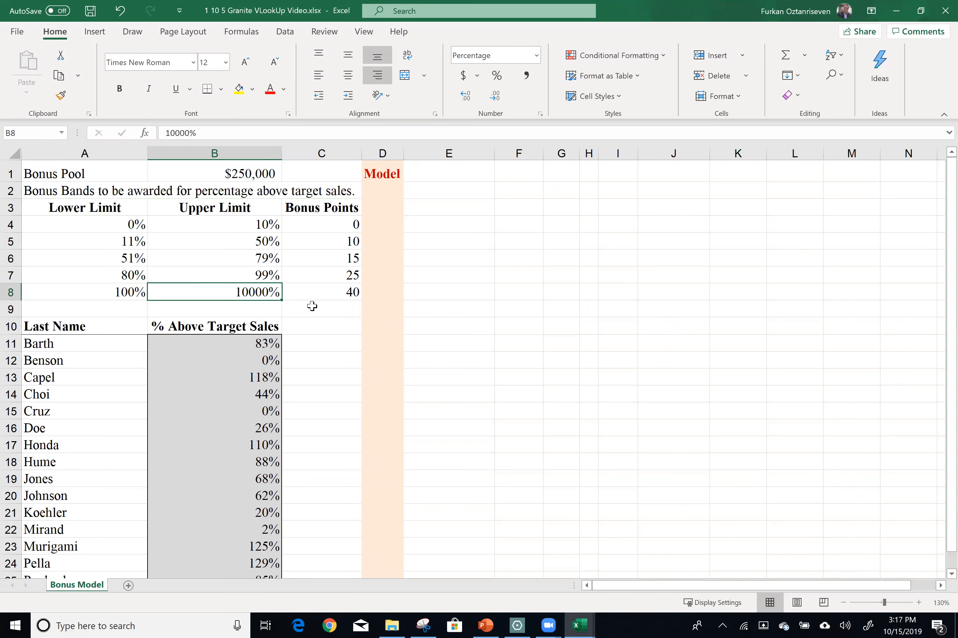
click(324, 299)
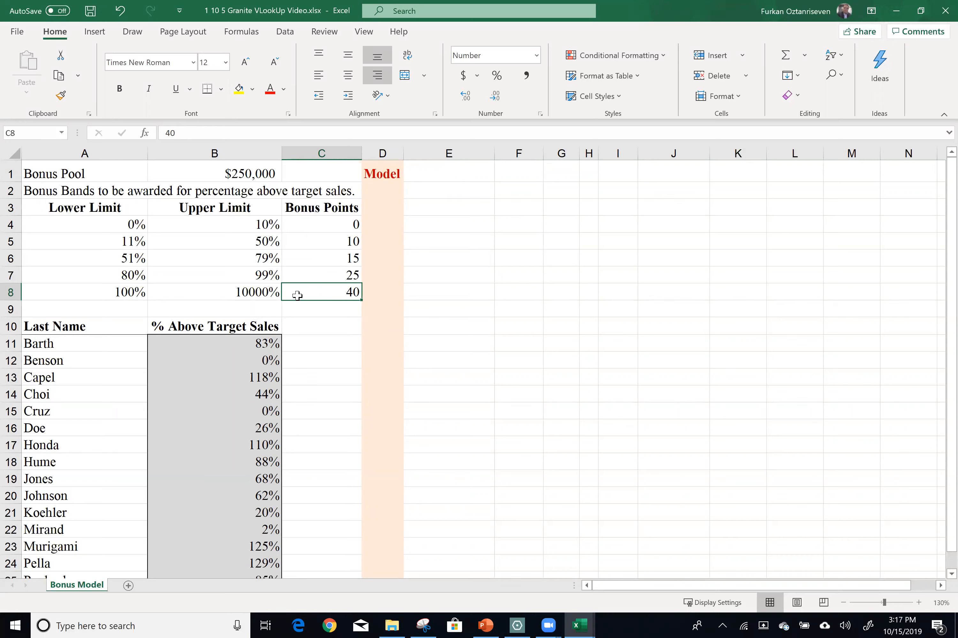
- Copy the Last Name column with its header from A10:A25 into the model area starting at E2
click(93, 321)
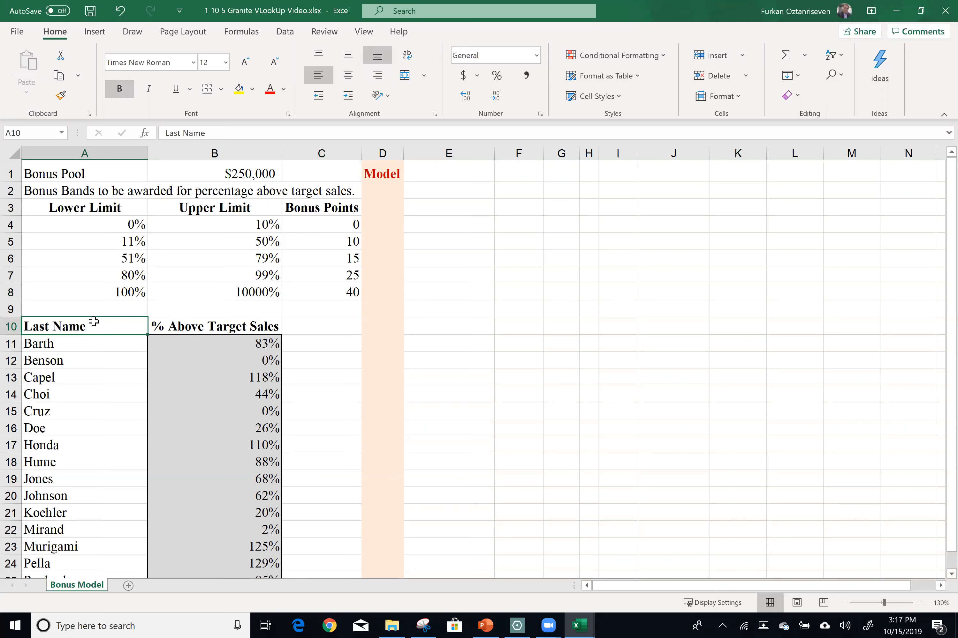
key(ctrl+shift+Down)
key(ctrl+c)
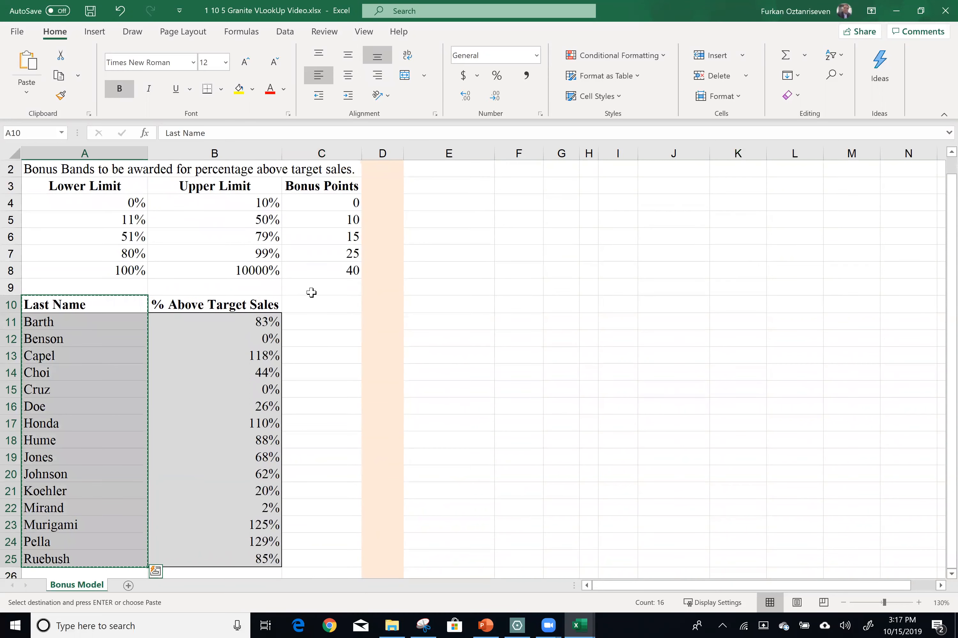
scroll(345, 286, up, 1)
click(436, 194)
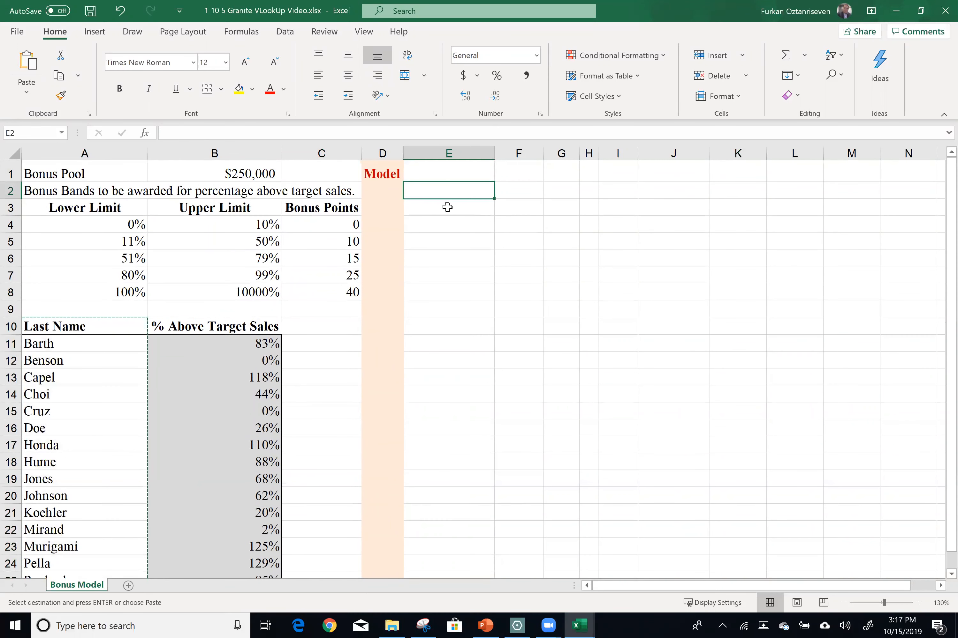
key(ctrl+v)
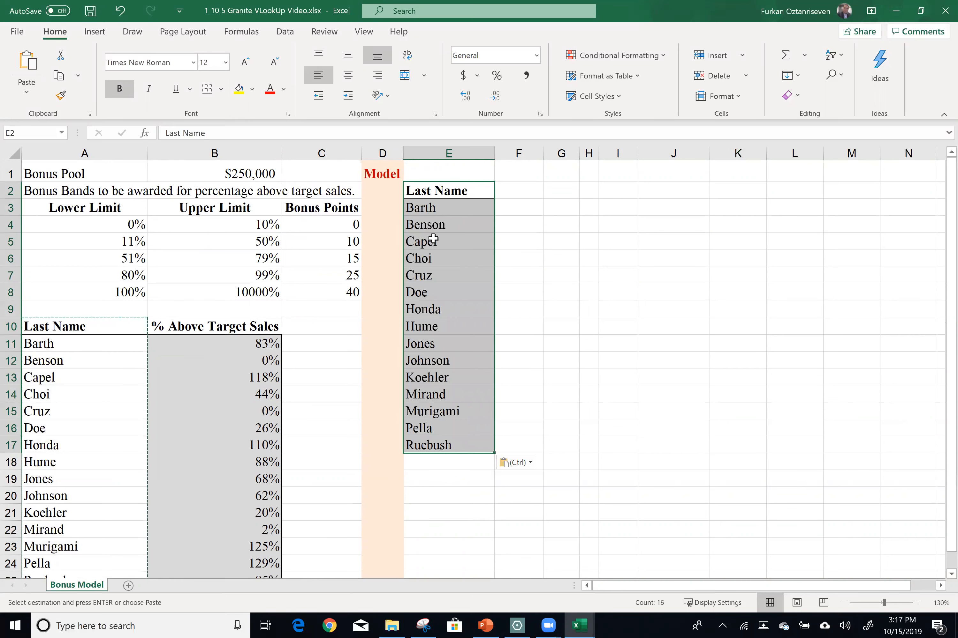
- Add a bold "Bonus Pts" header in F2 and fit column F's width to it
click(533, 188)
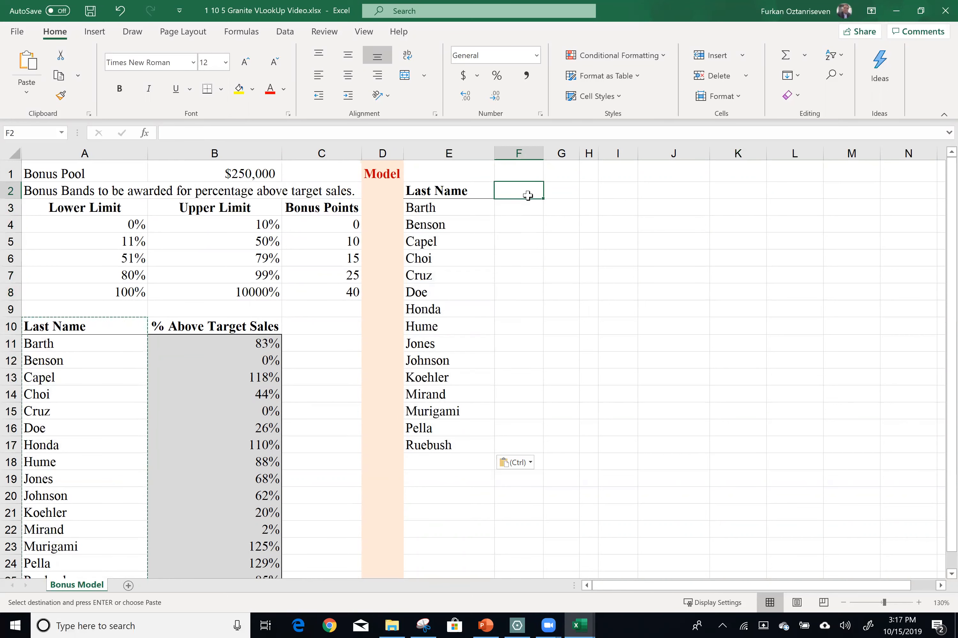
text(Bonus)
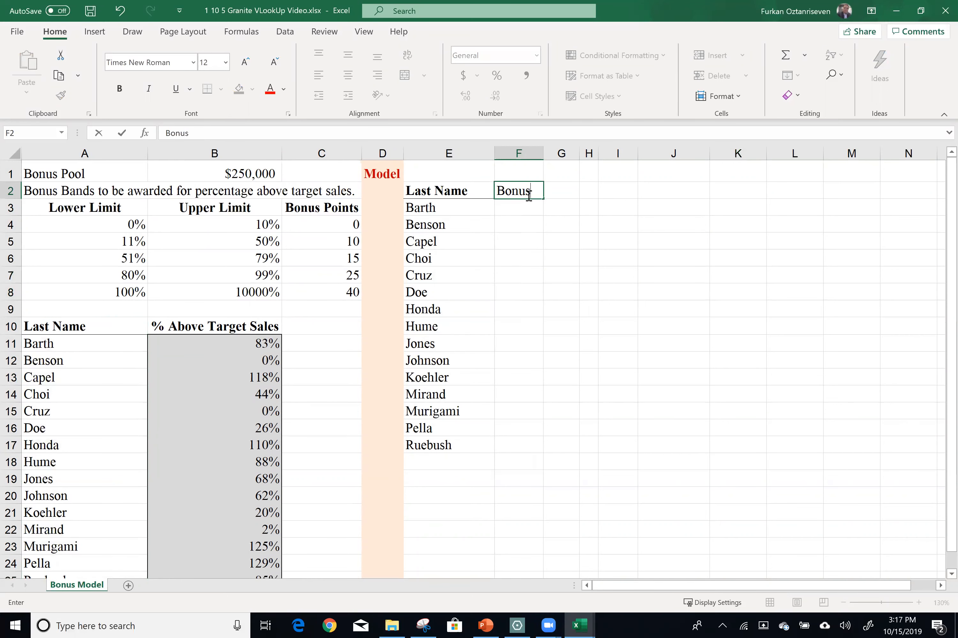
text( Pts)
key(Tab)
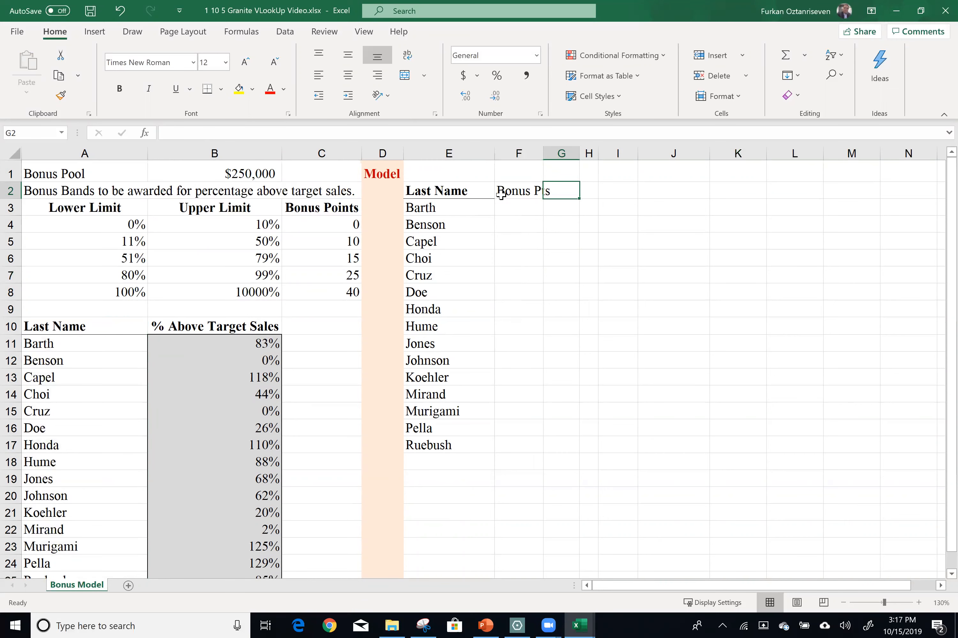
click(506, 192)
key(ctrl+b)
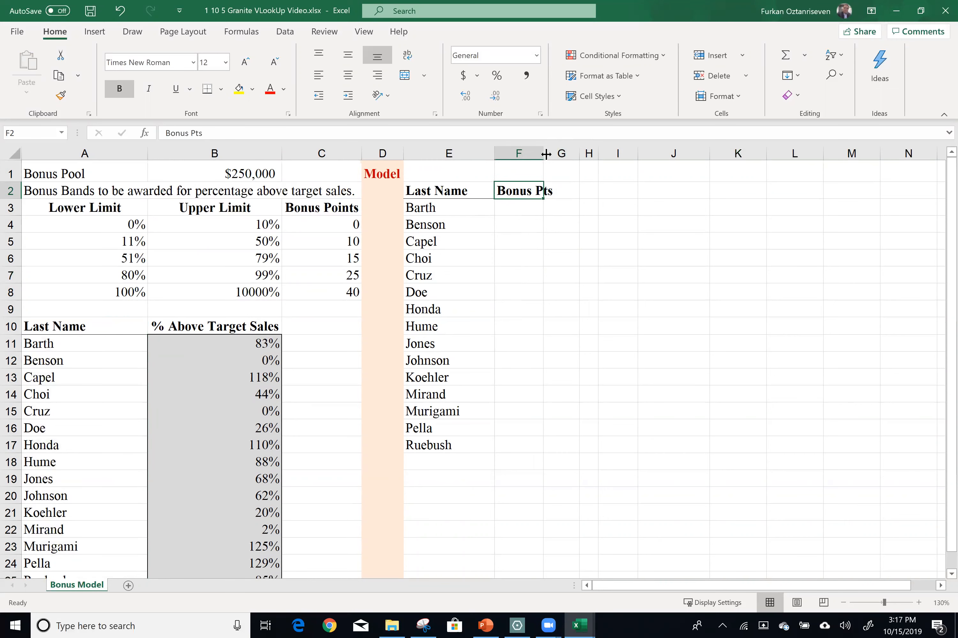
key(alt+h)
key(o)
key(i)
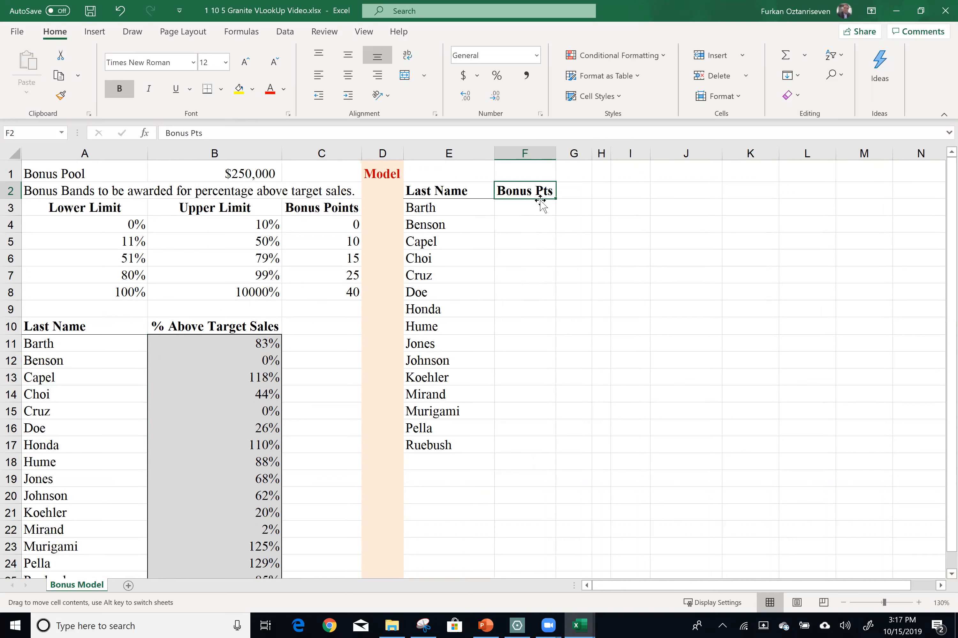
- Enter =VLOOKUP(B11,A4:C8,3,TRUE) in F3 to look up the first employee's bonus points
click(213, 346)
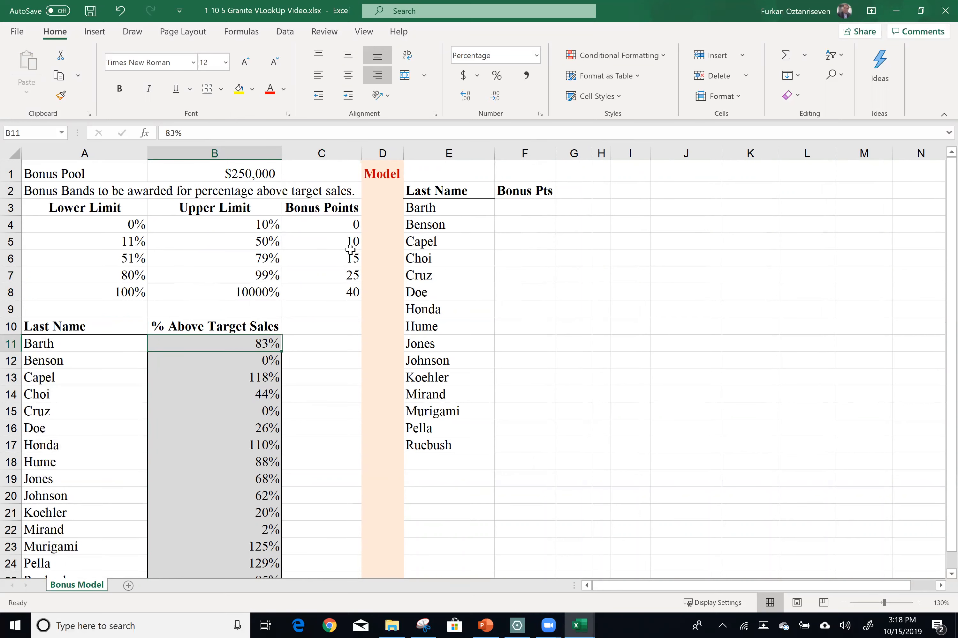
scroll(231, 404, down, 2)
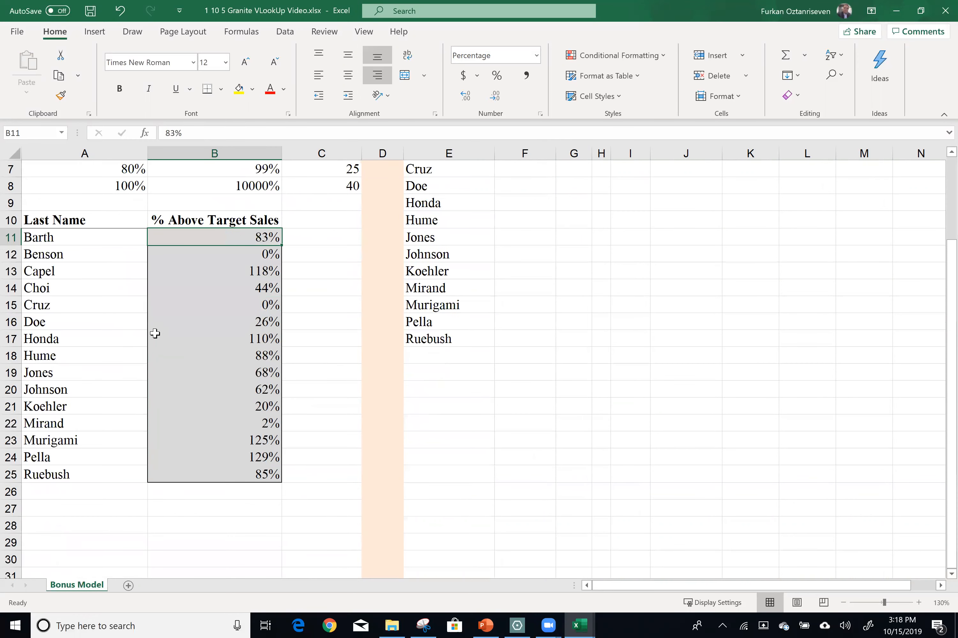
scroll(424, 262, up, 2)
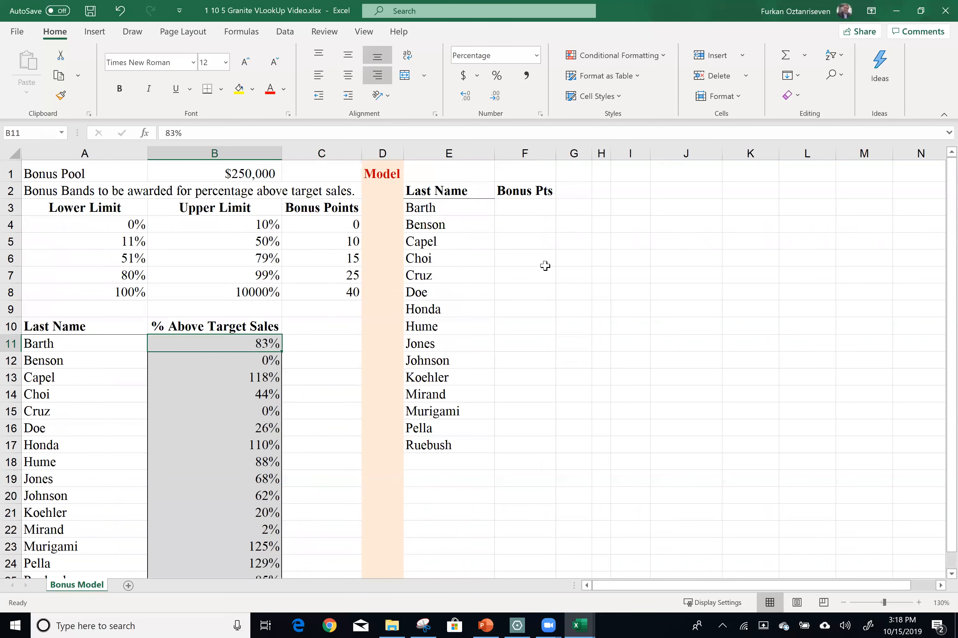
click(524, 203)
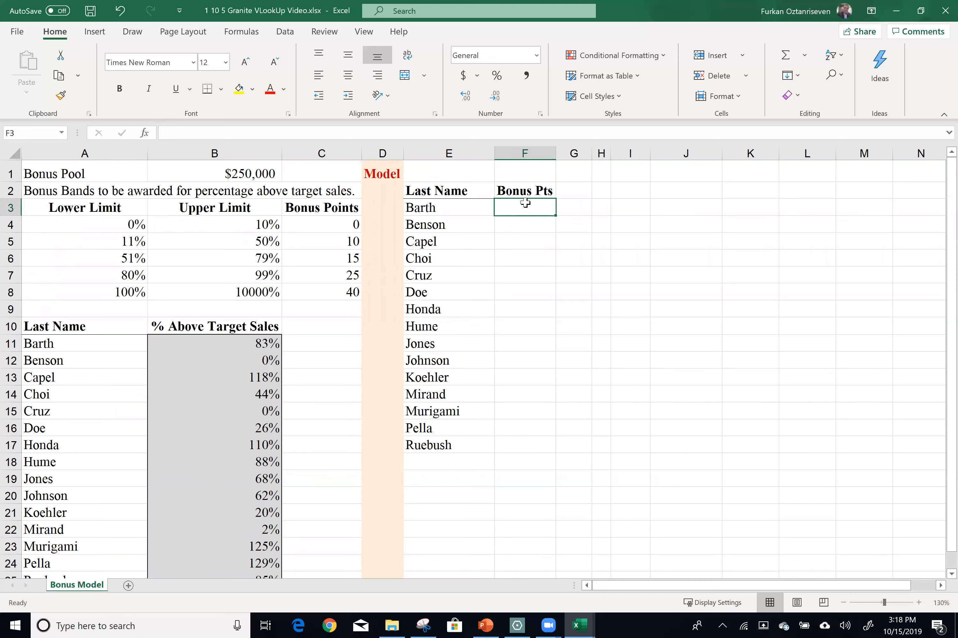
text(=vloo)
key(Tab)
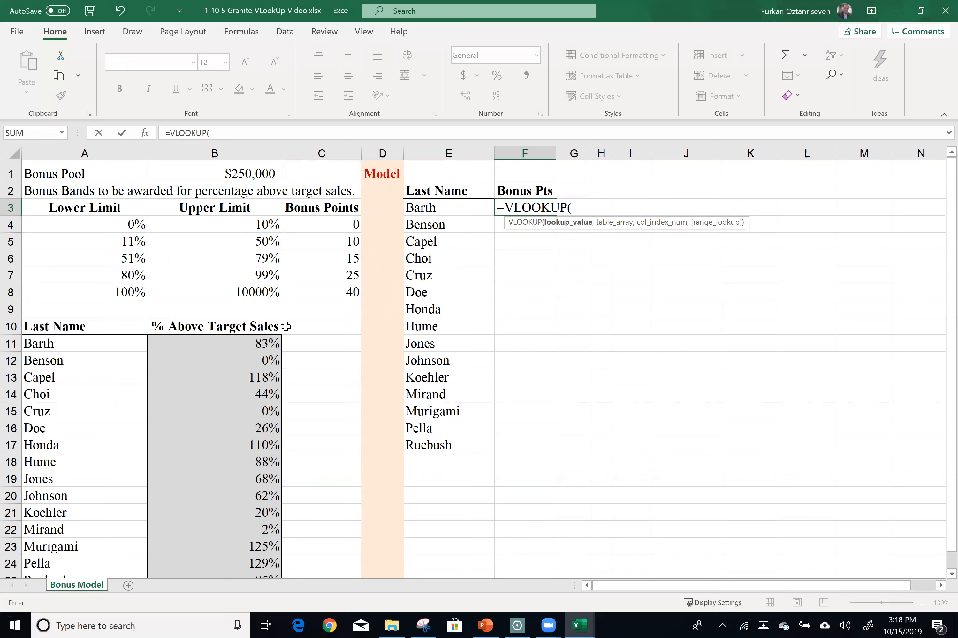
click(260, 343)
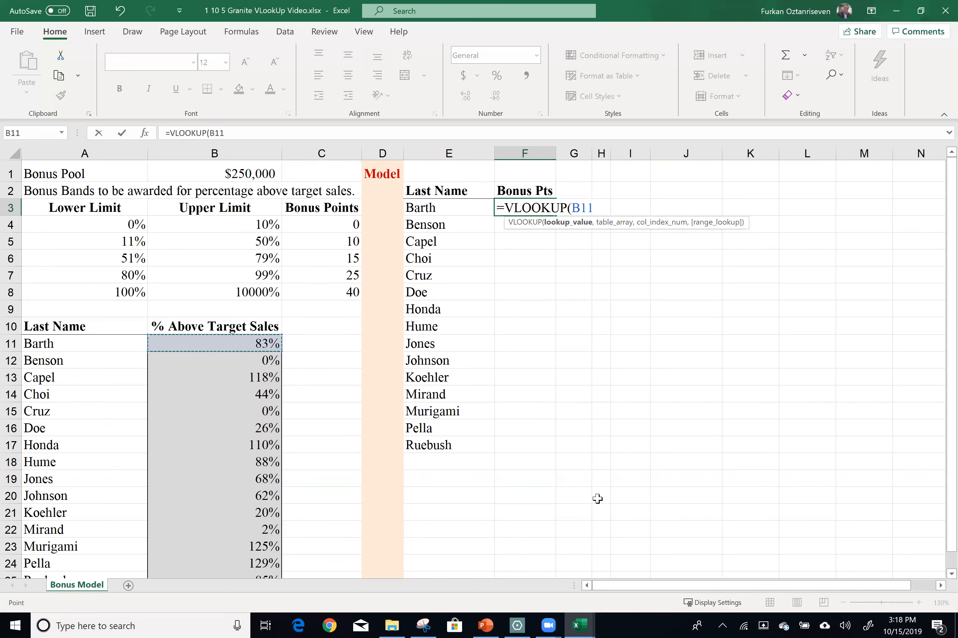
text(,)
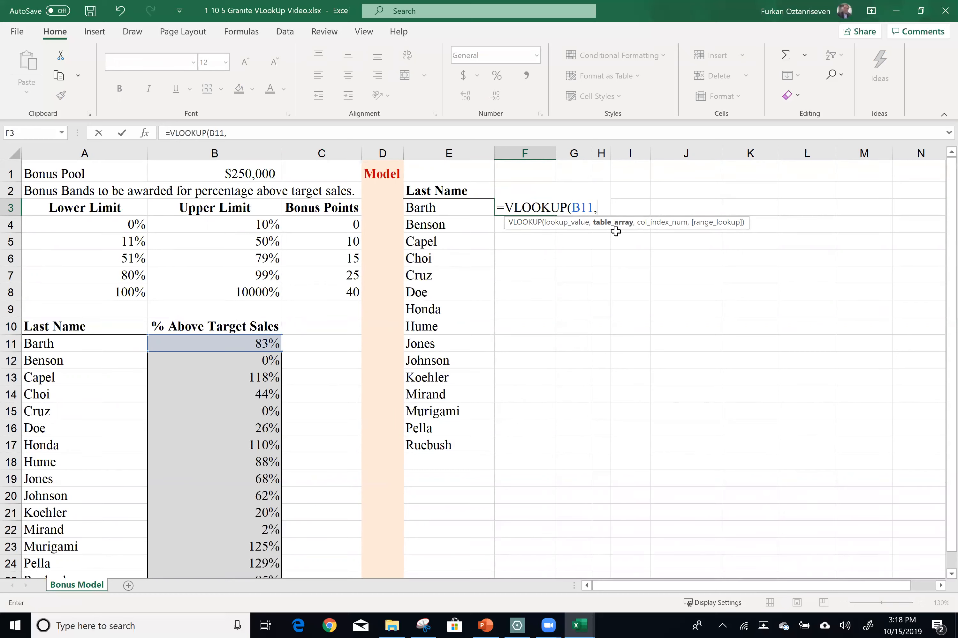
drag(70, 224, 310, 297)
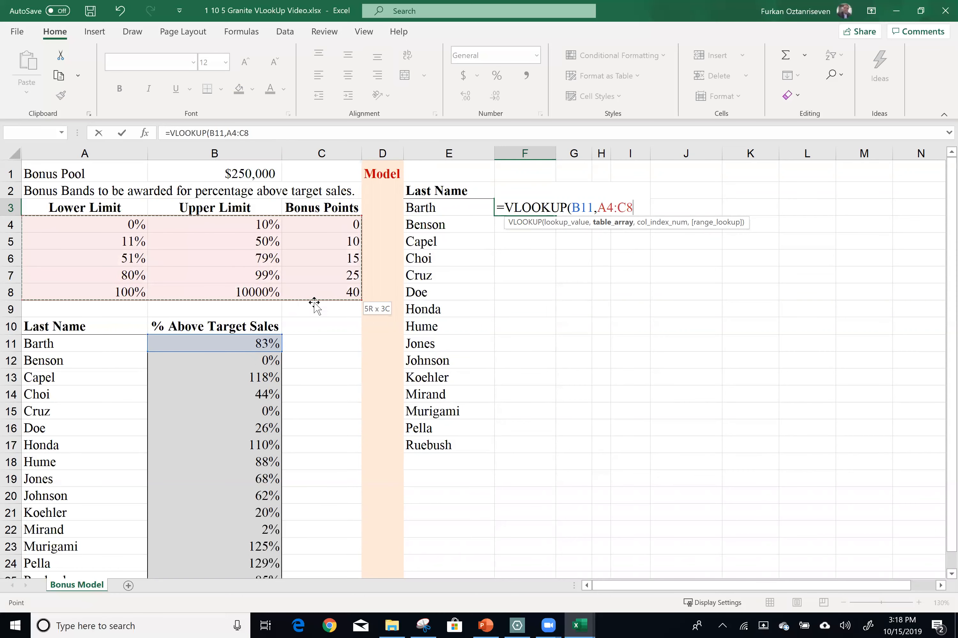
text(,)
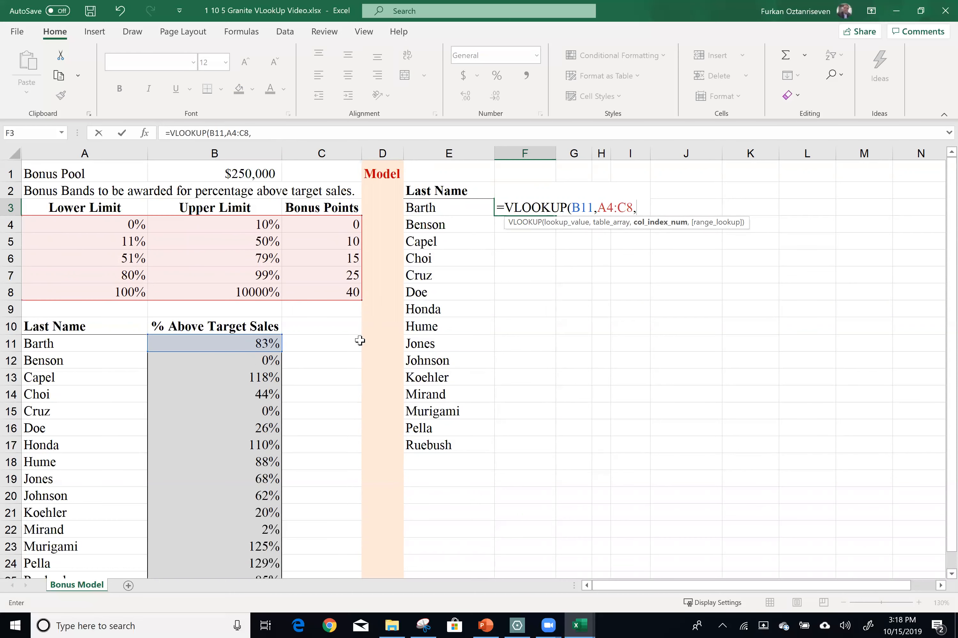
text(3,)
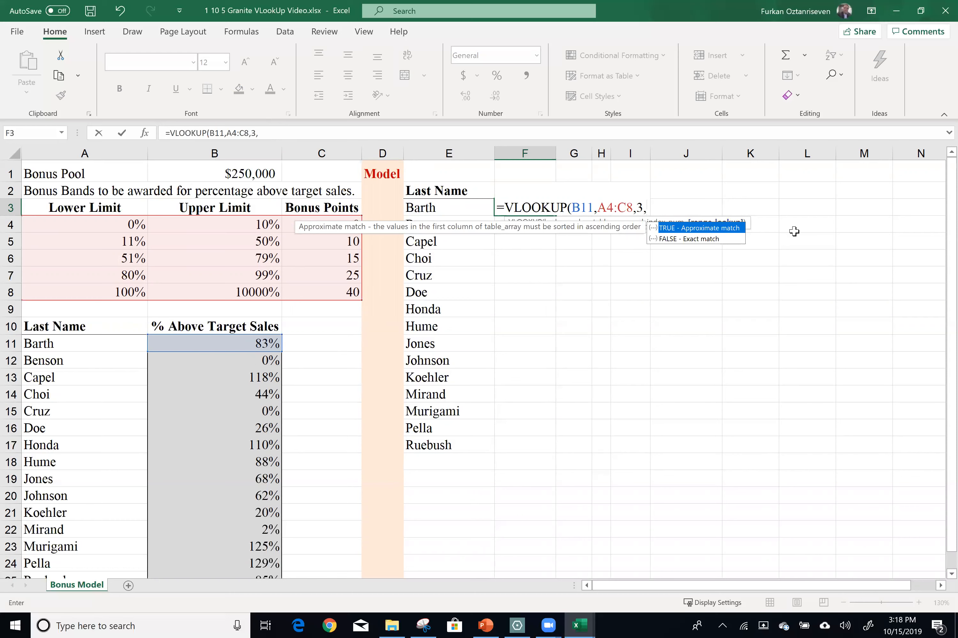
text(true))
key(Return)
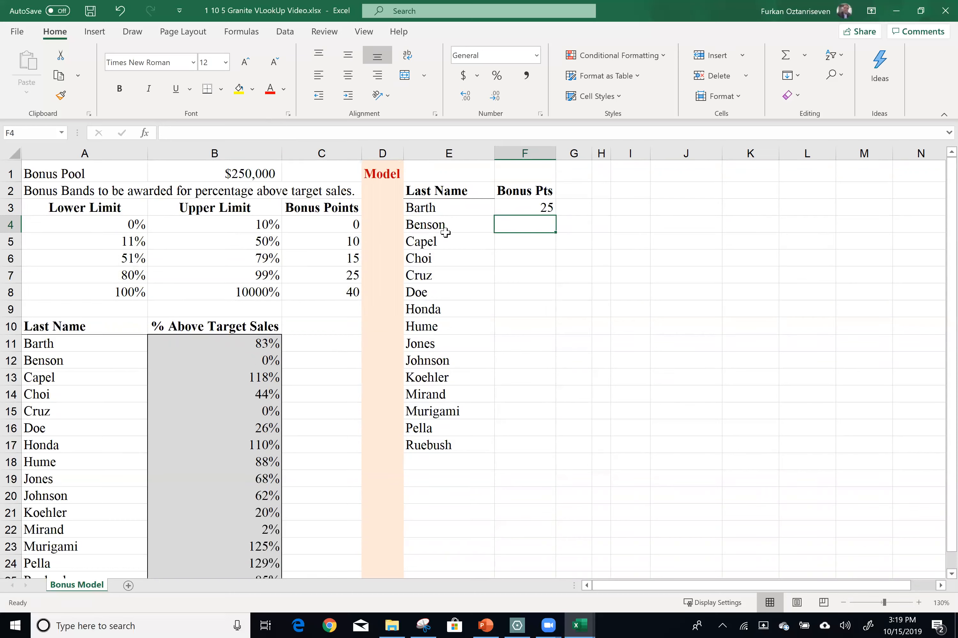
- Compare the first employee's percentage in B11 with the 80% to 99% band and its bonus points in row 7
click(254, 341)
drag(140, 279, 240, 280)
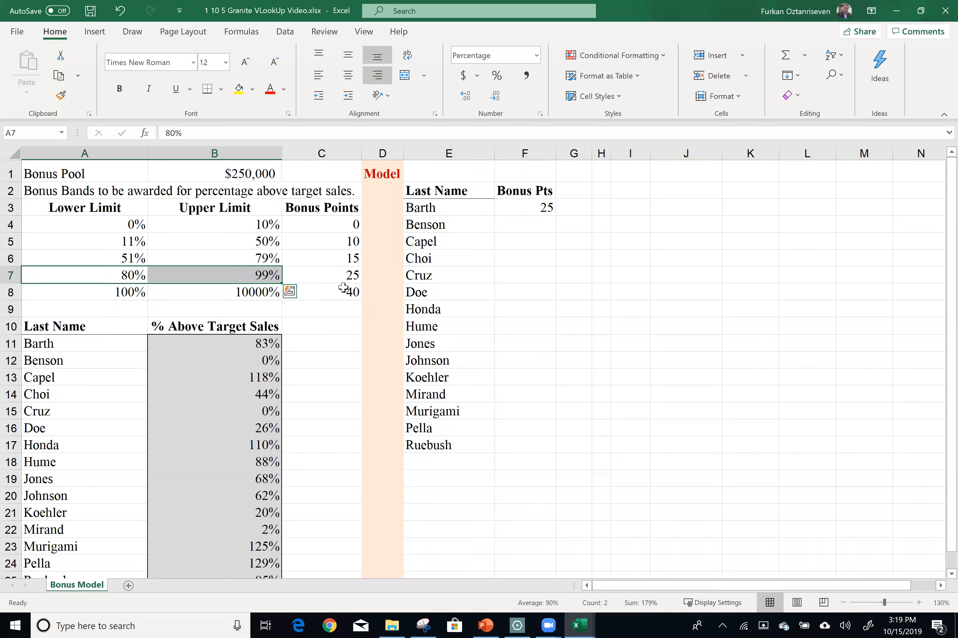
ctrl+click(351, 276)
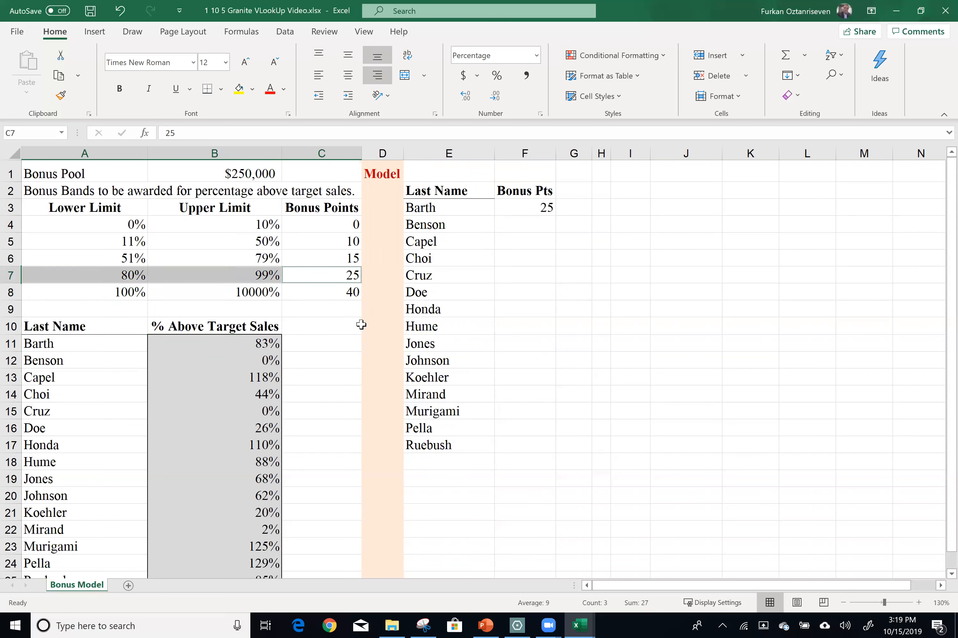
- Make the table range in F3's VLOOKUP formula absolute as $A$4:$C$8
double_click(527, 208)
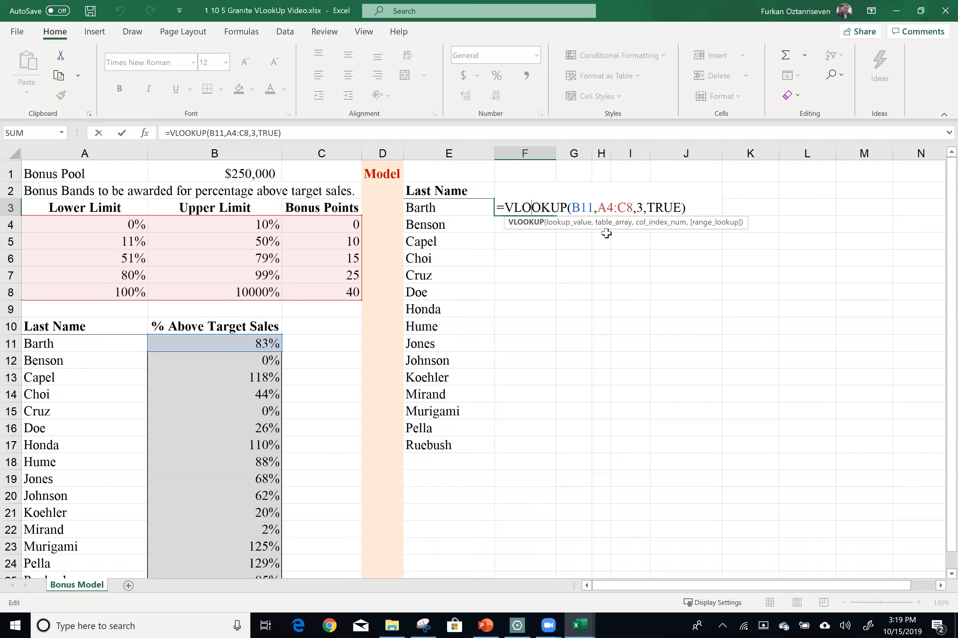
drag(610, 204, 628, 210)
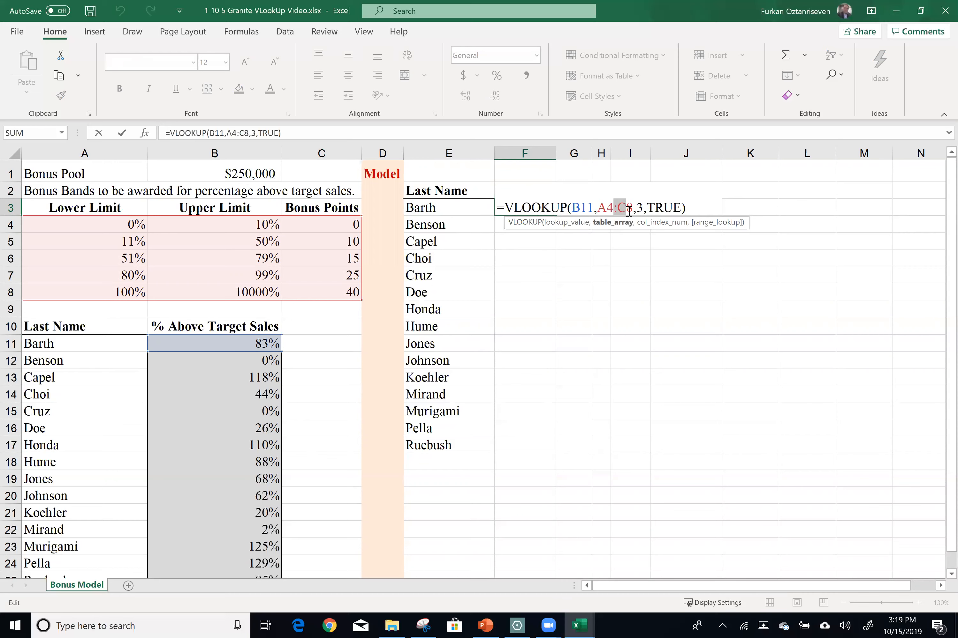
key(F4)
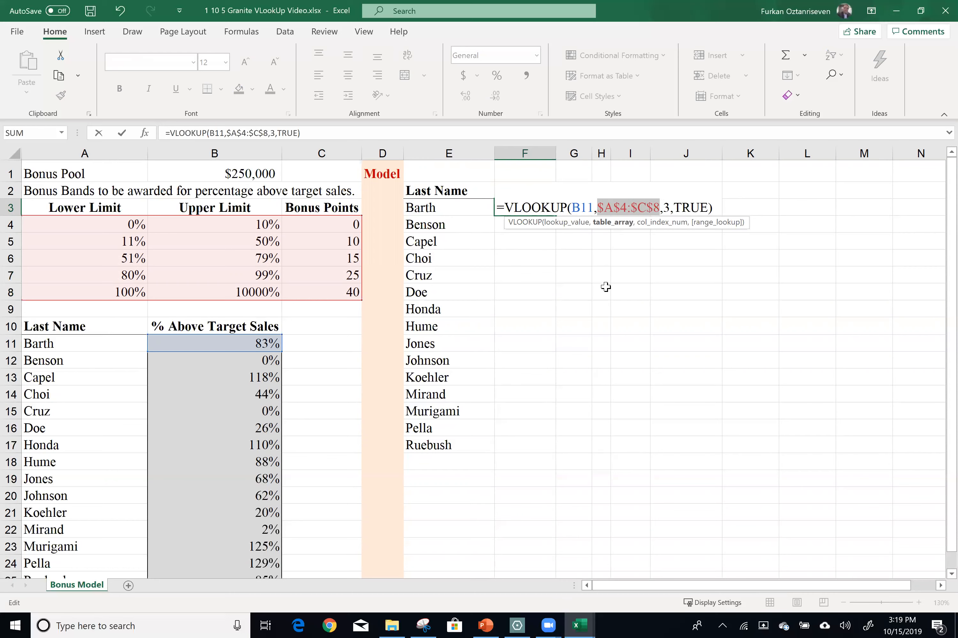
key(Return)
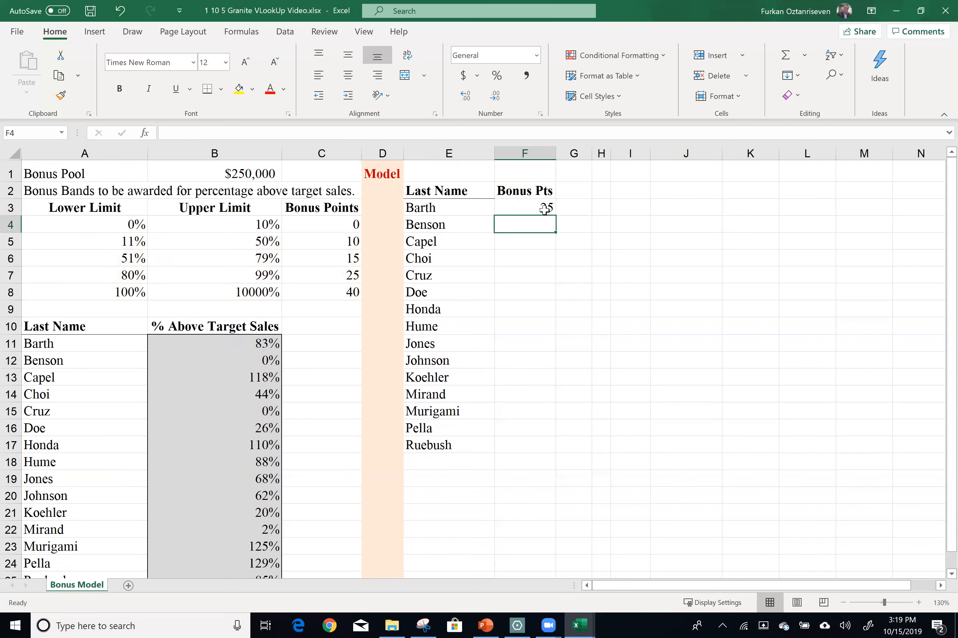
- Fill the F3 formula down the Bonus Pts column and clear the surplus formulas in F18:F25
click(543, 208)
double_click(543, 207)
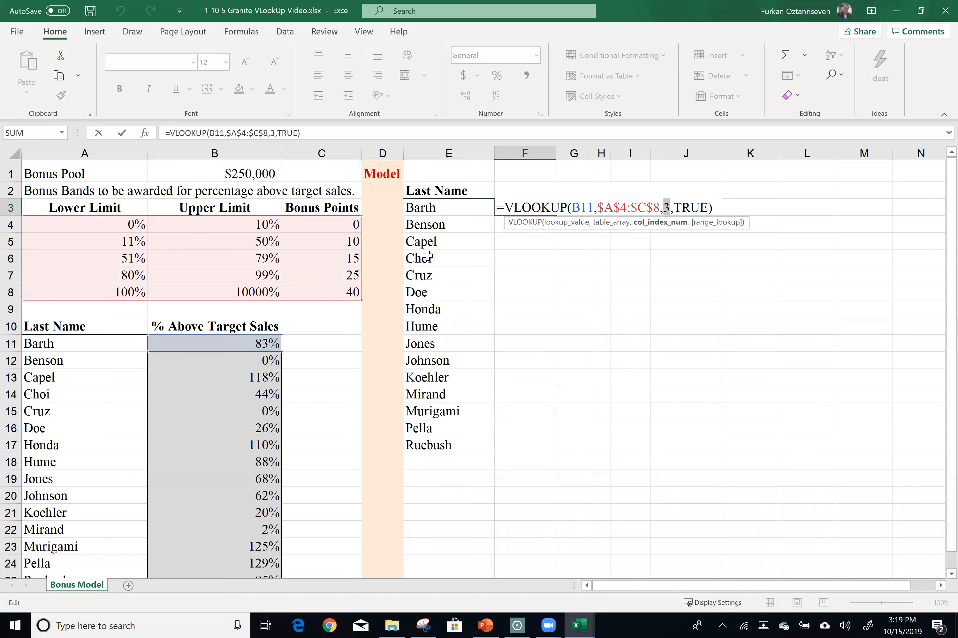
key(ctrl+Return)
double_click(555, 216)
click(529, 463)
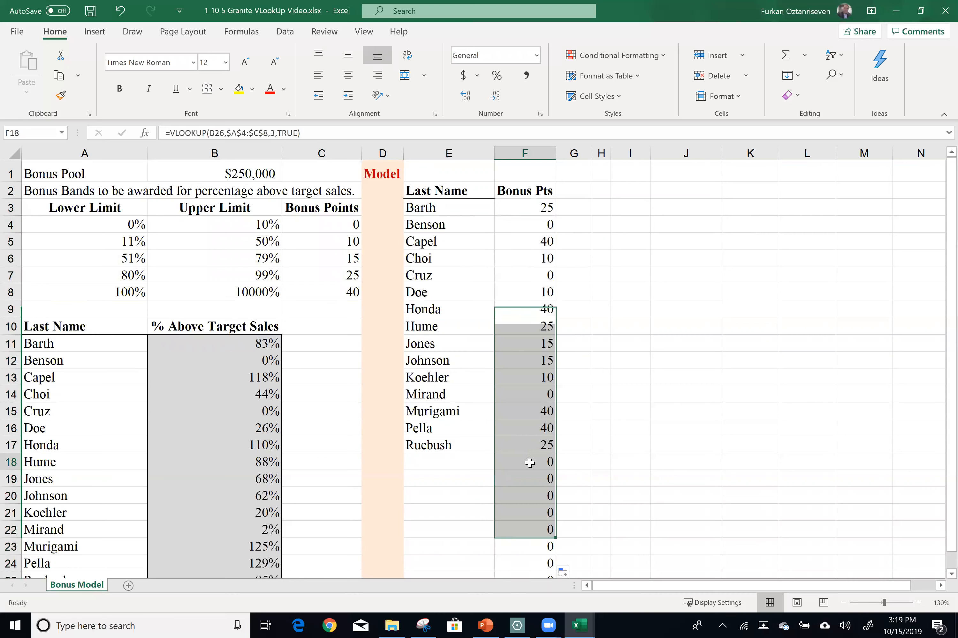
key(ctrl+shift+Down)
key(Delete)
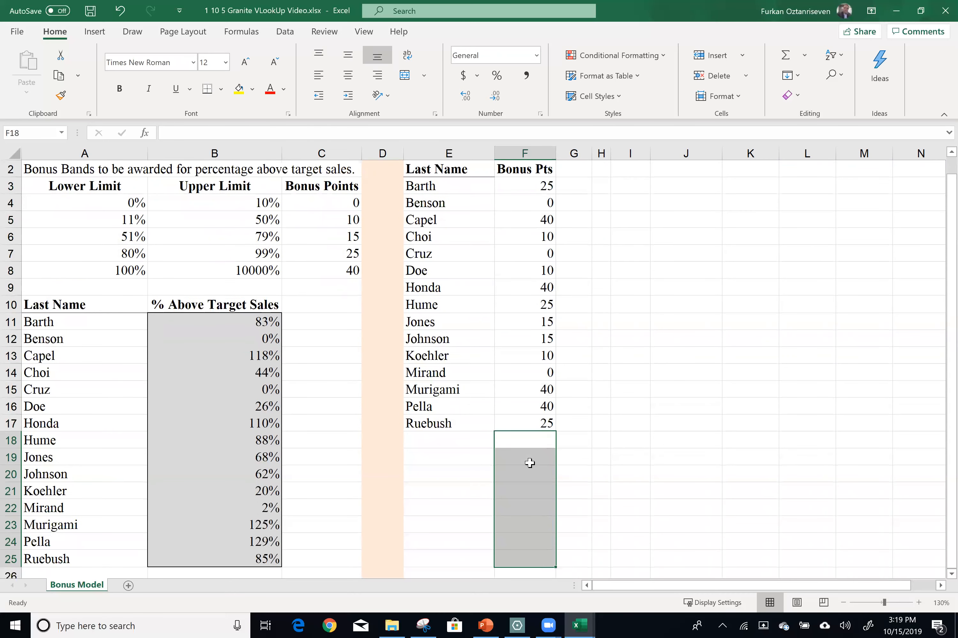
key(Up)
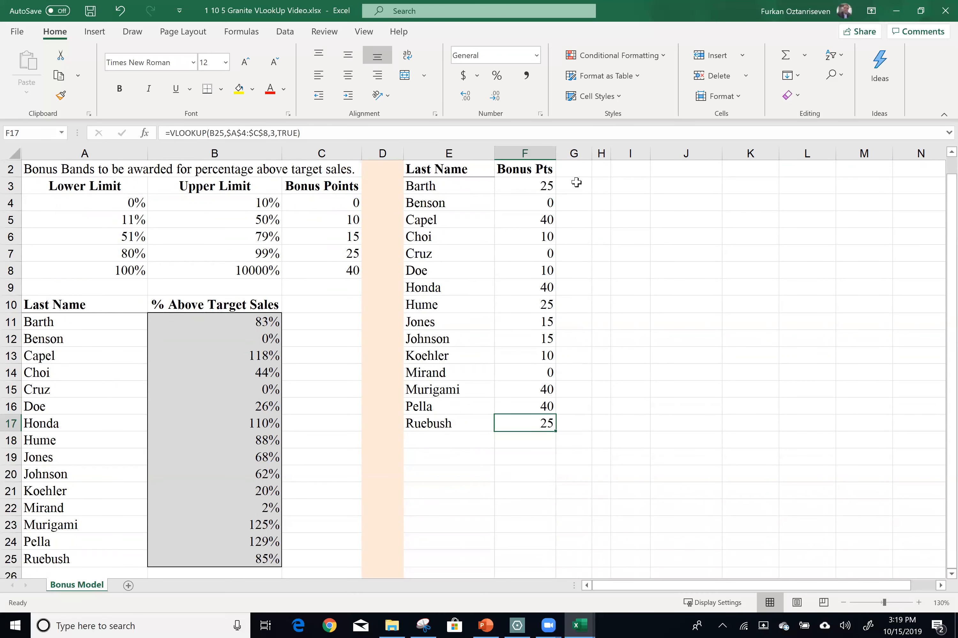
- Inspect the copied formulas in F4 and F5, checking the lookup cell and table range they reference
click(551, 202)
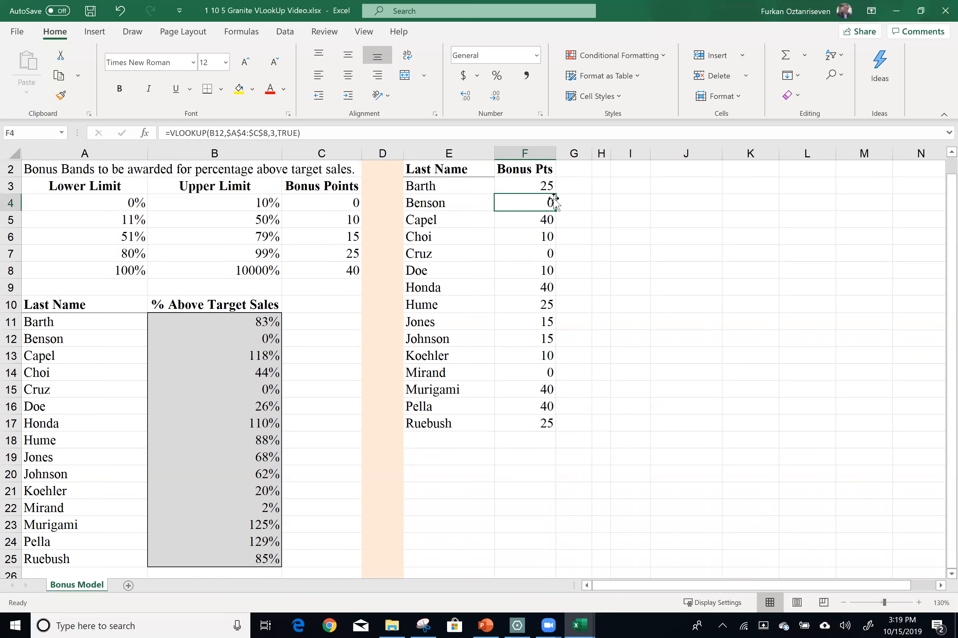
click(546, 219)
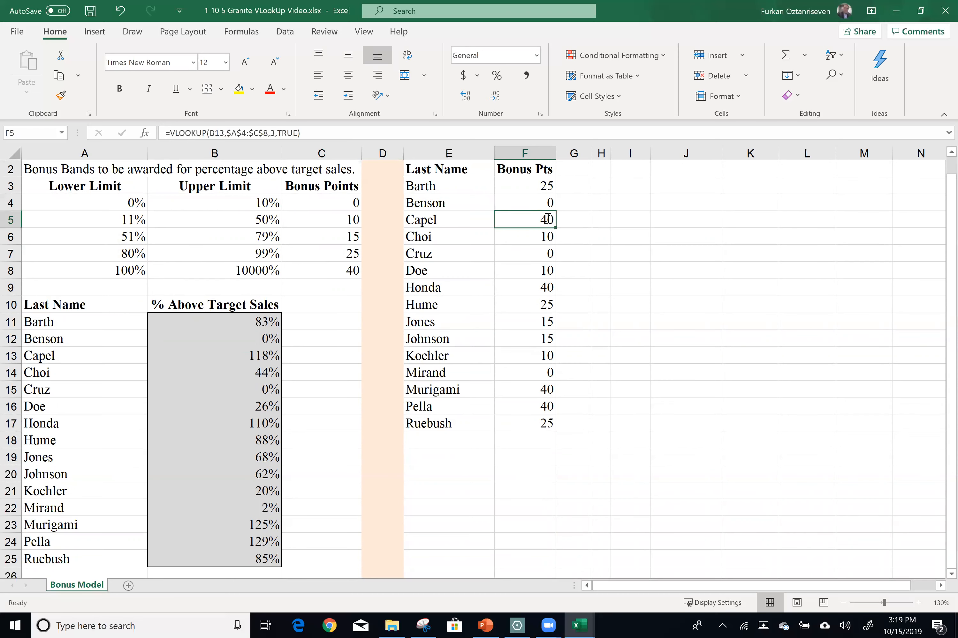
double_click(547, 218)
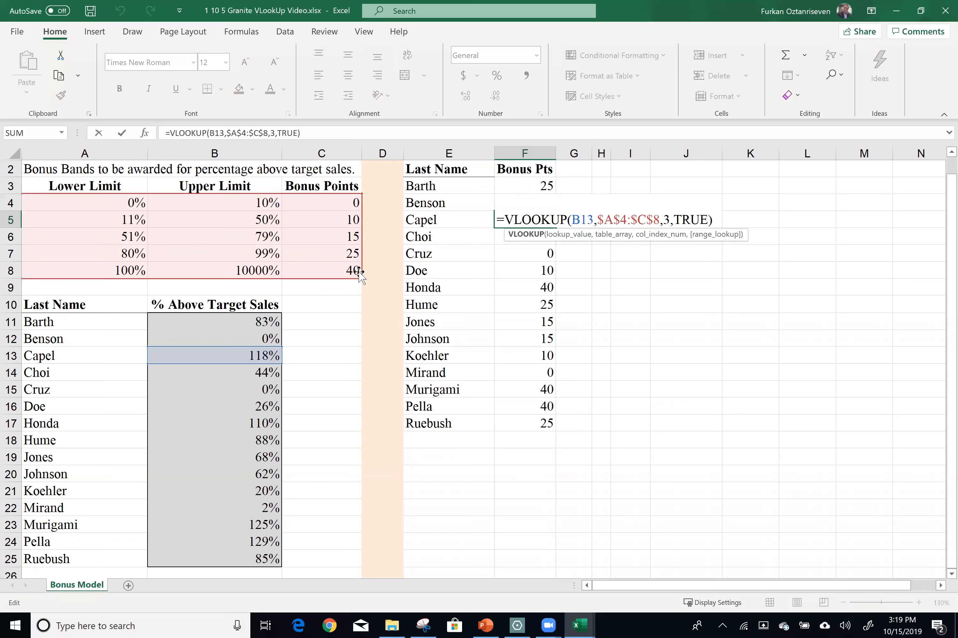
key(ctrl+Return)
- Add a "Total" label in E18 and sum the bonus points in F18 with =SUM(F3:F17)
click(447, 438)
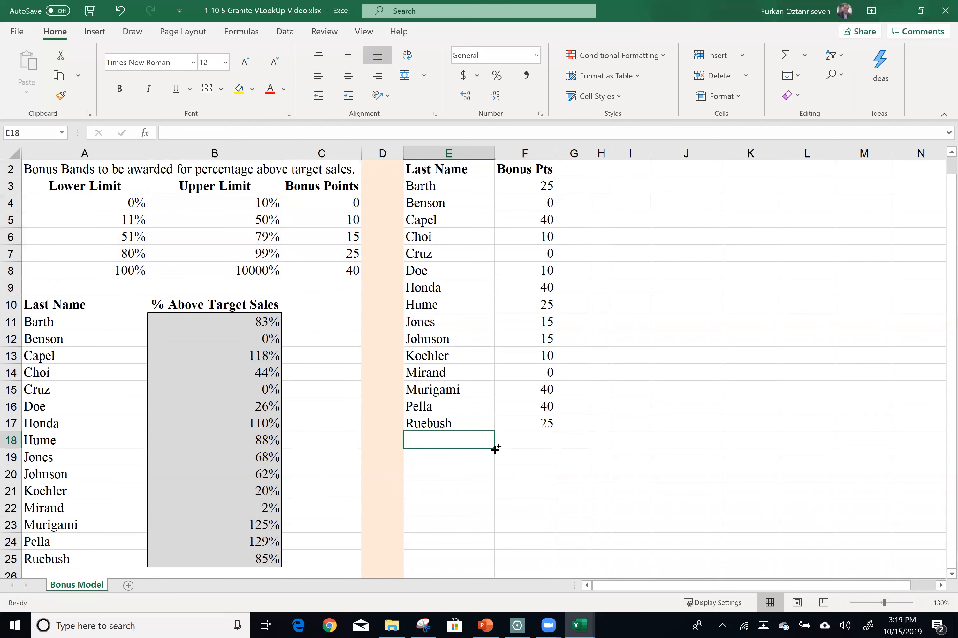
text(Tot)
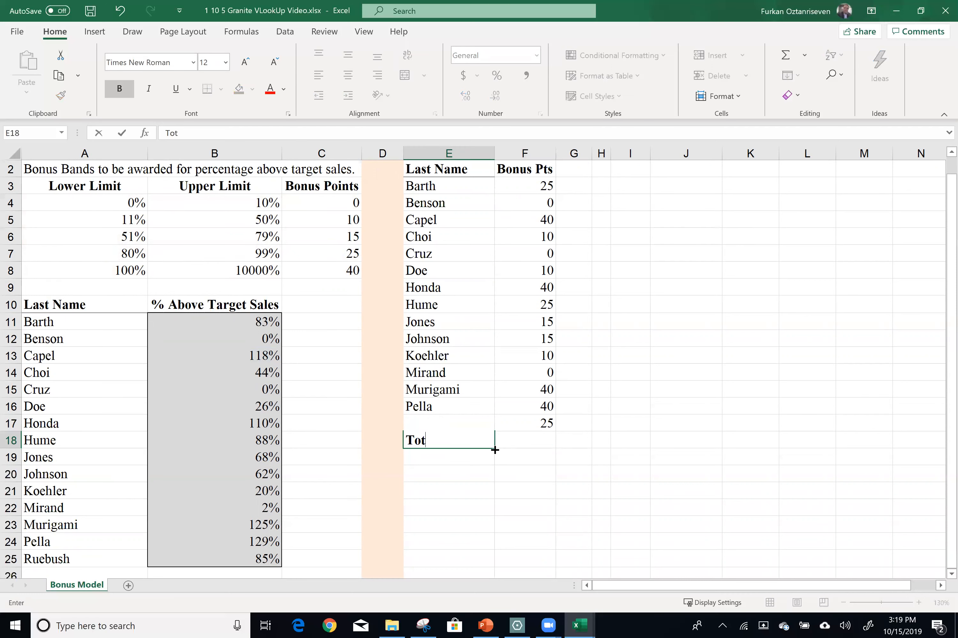
text(al)
key(Tab)
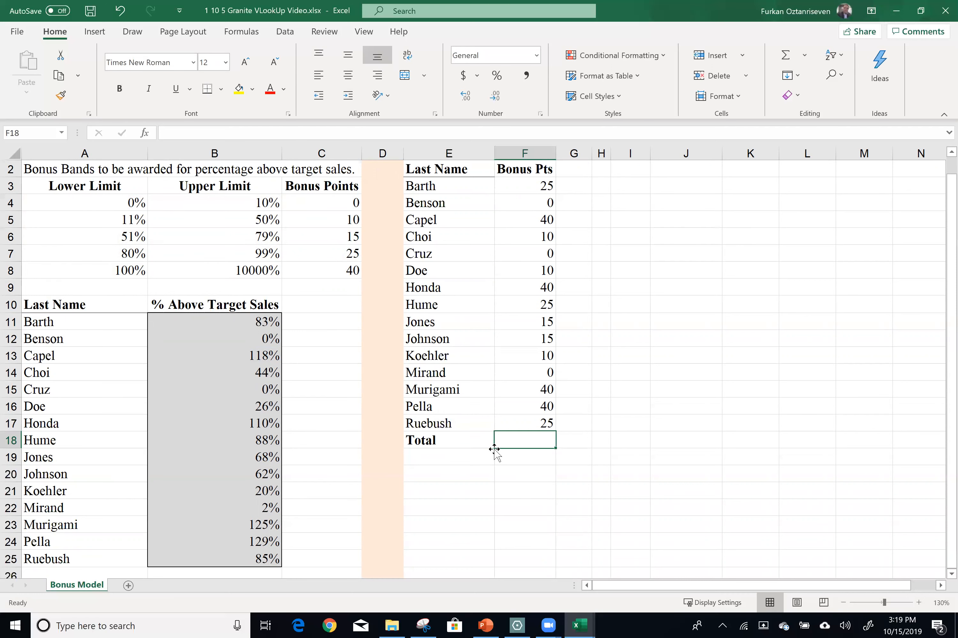
text(=sum()
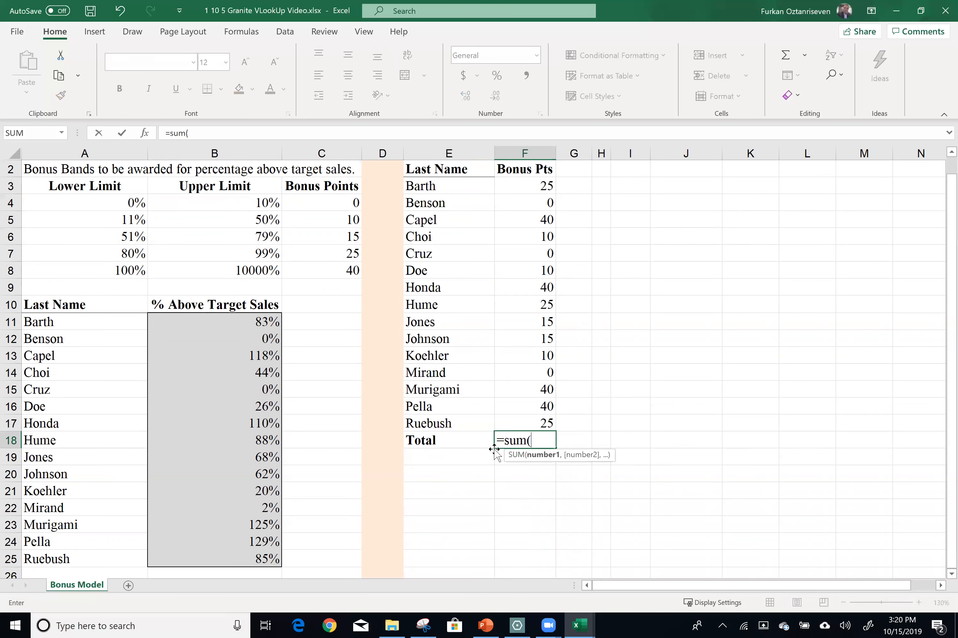
key(Up)
key(ctrl+shift+Up)
key(shift+Down)
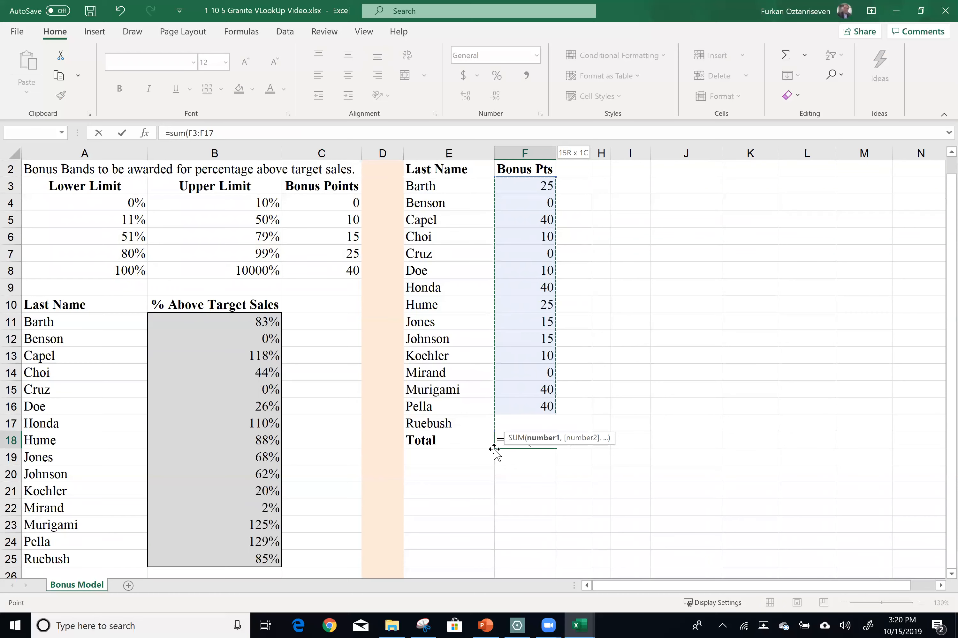
key(Return)
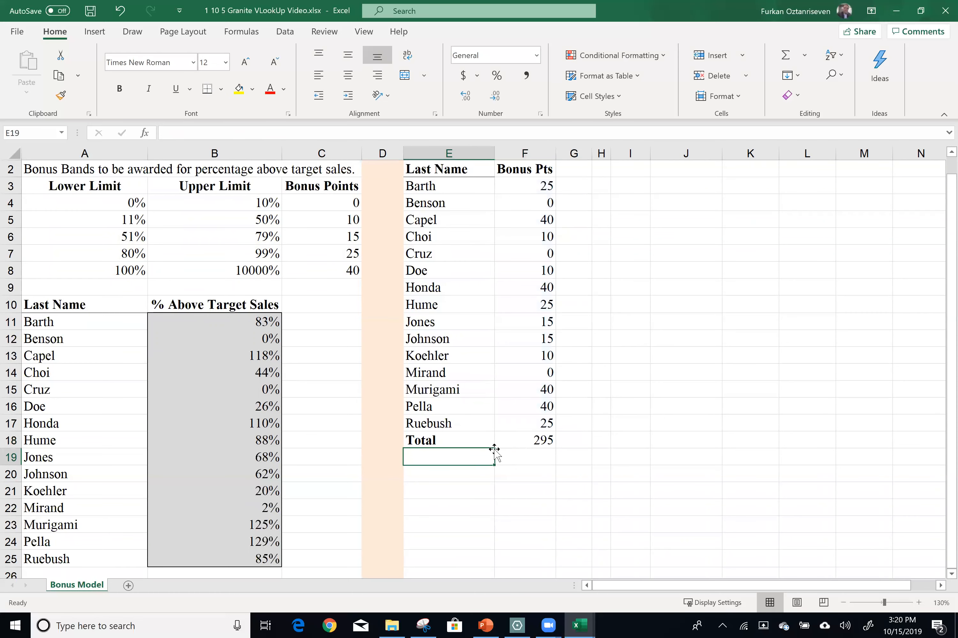
click(537, 441)
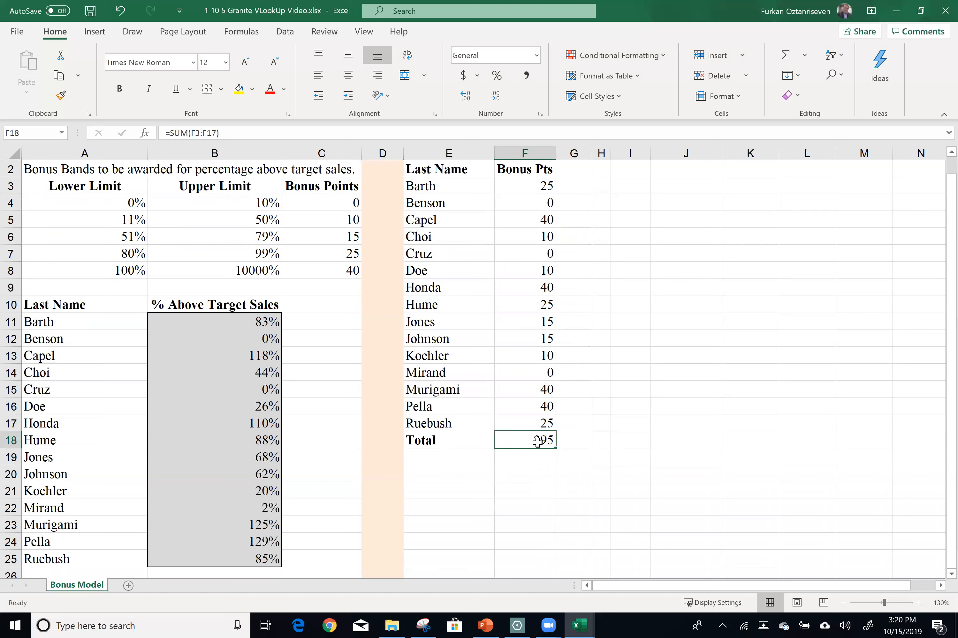
- Add a bold "% of Pool" header in G2 and fit column G's width to it
click(560, 169)
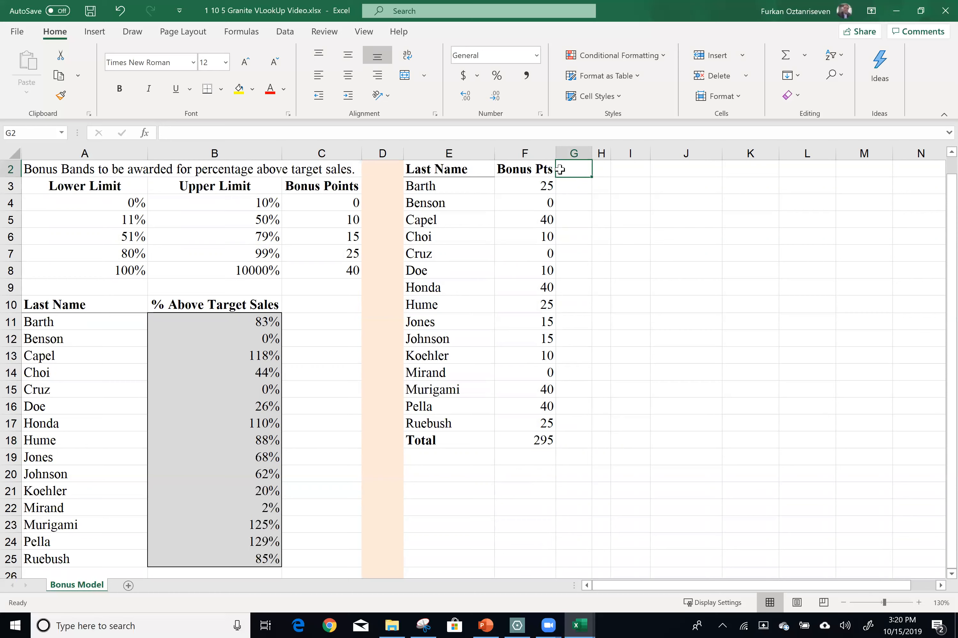
text(% of Pool)
key(ctrl+Return)
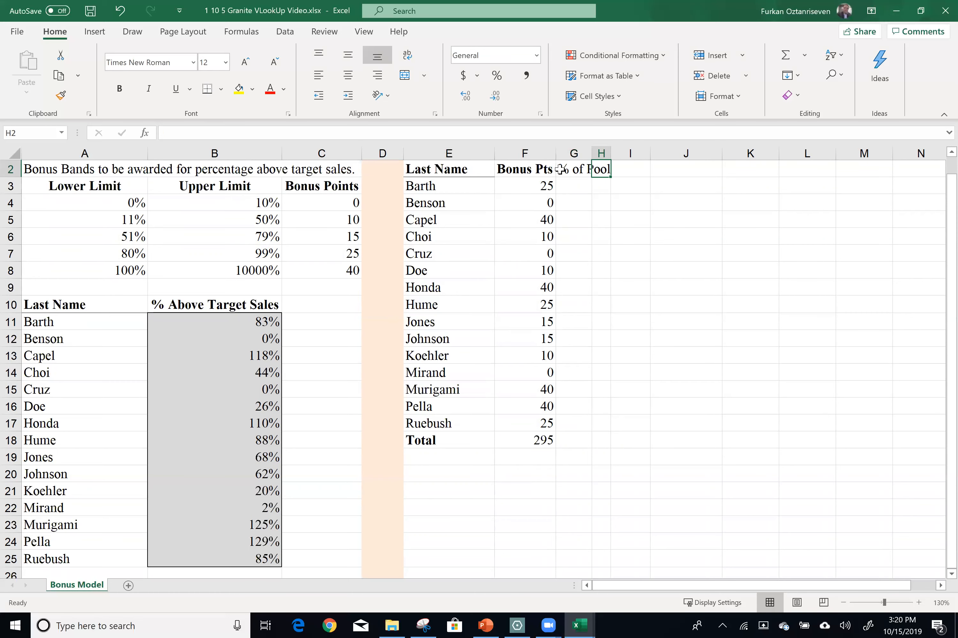
key(ctrl+b)
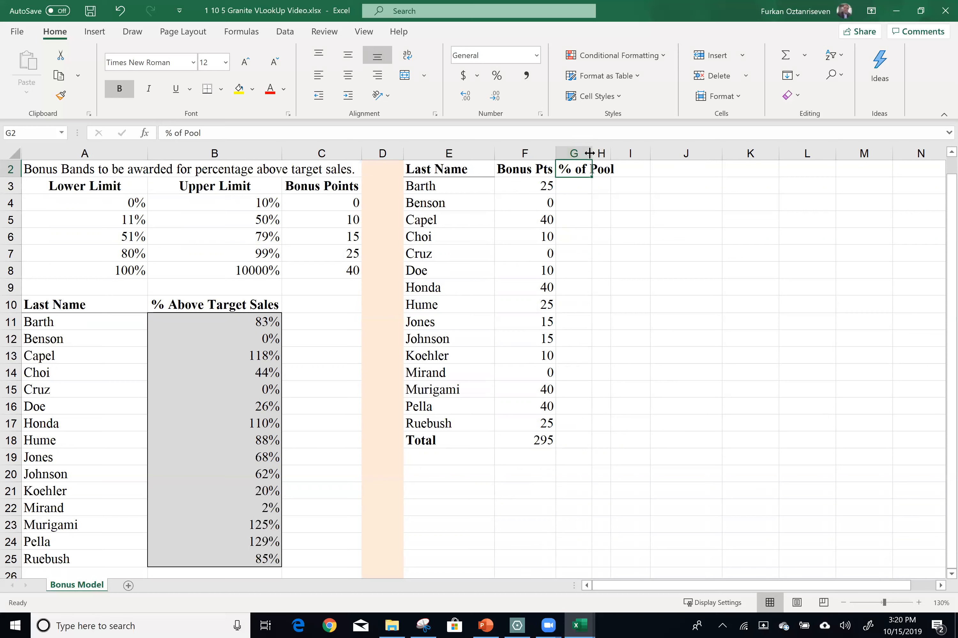
double_click(591, 153)
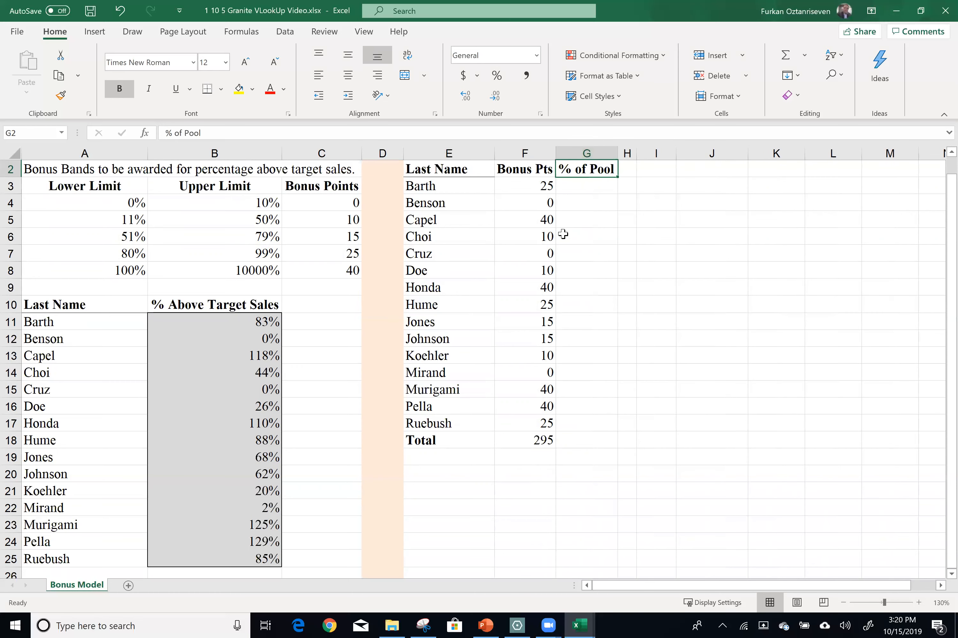
- Enter the formula =F3/$F$18 in G3, dividing the first employee's bonus points by the fixed points total
click(581, 188)
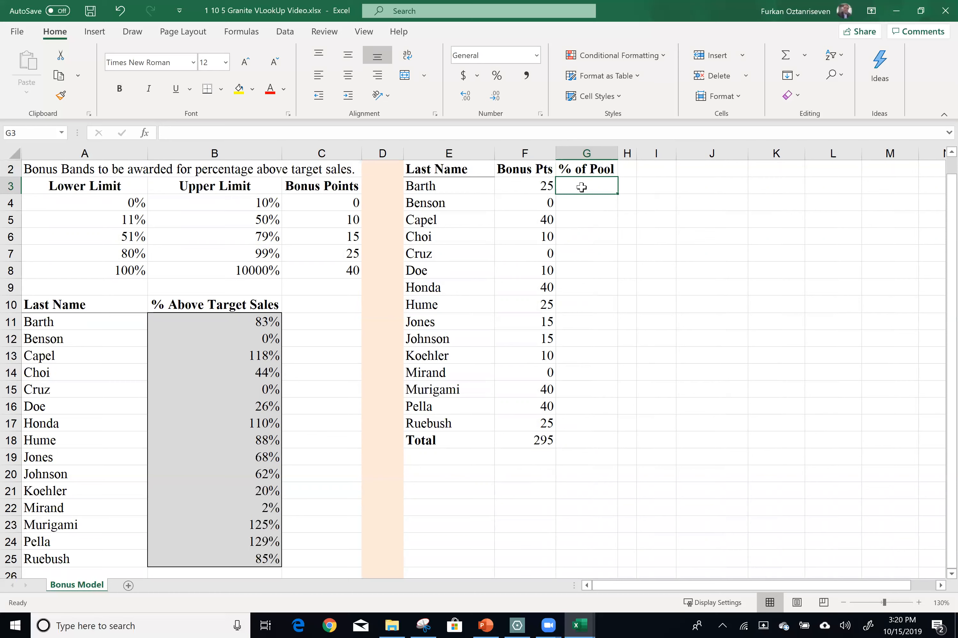
text(=)
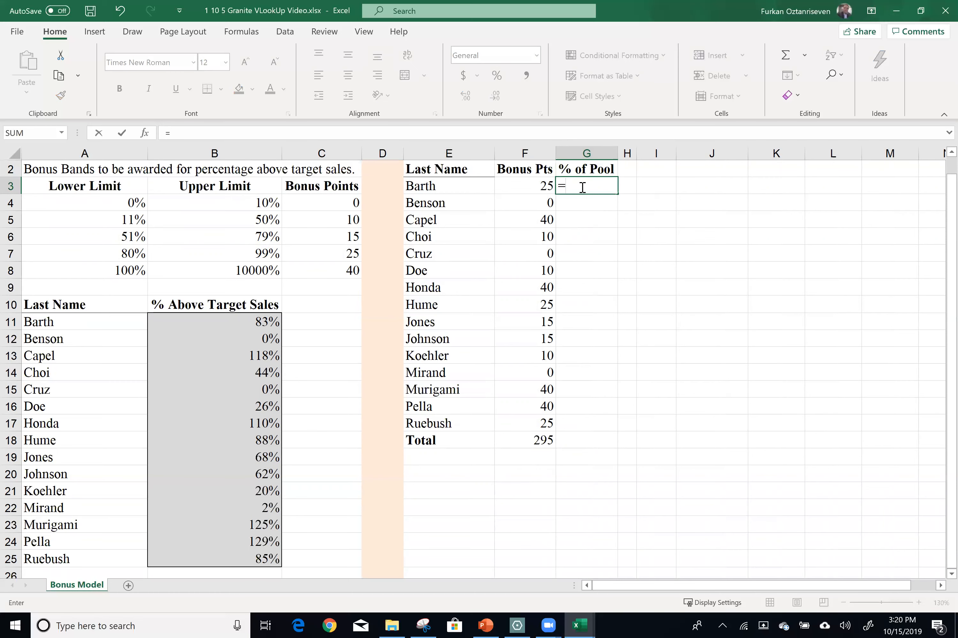
key(Left)
text(/)
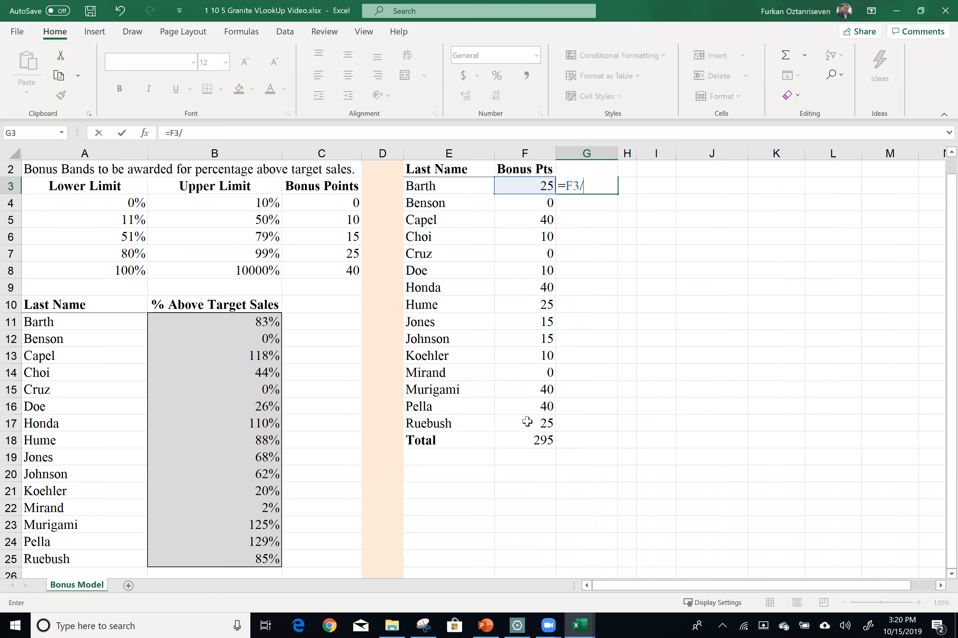
click(539, 437)
key(F4)
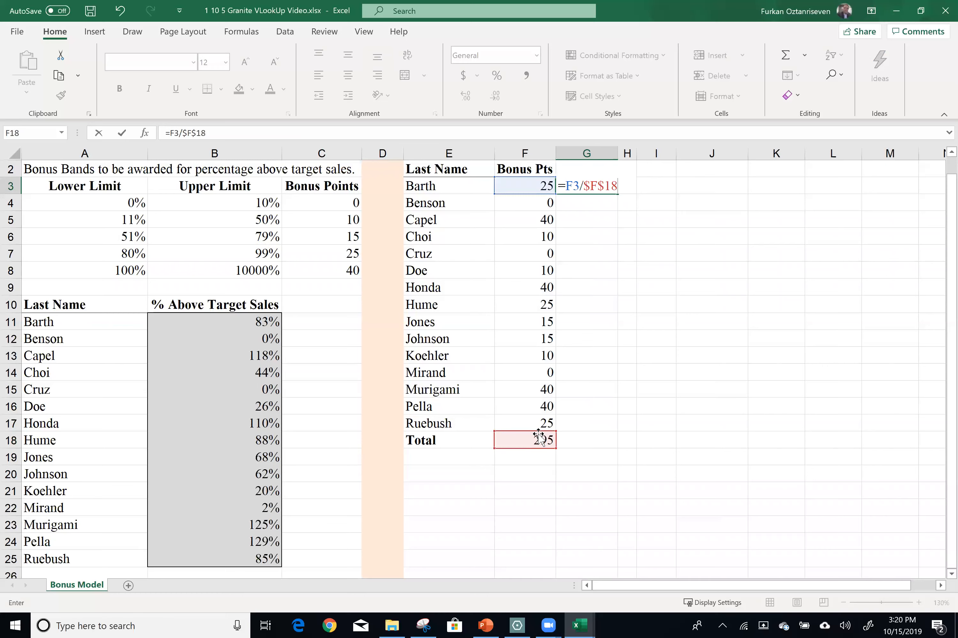
key(Return)
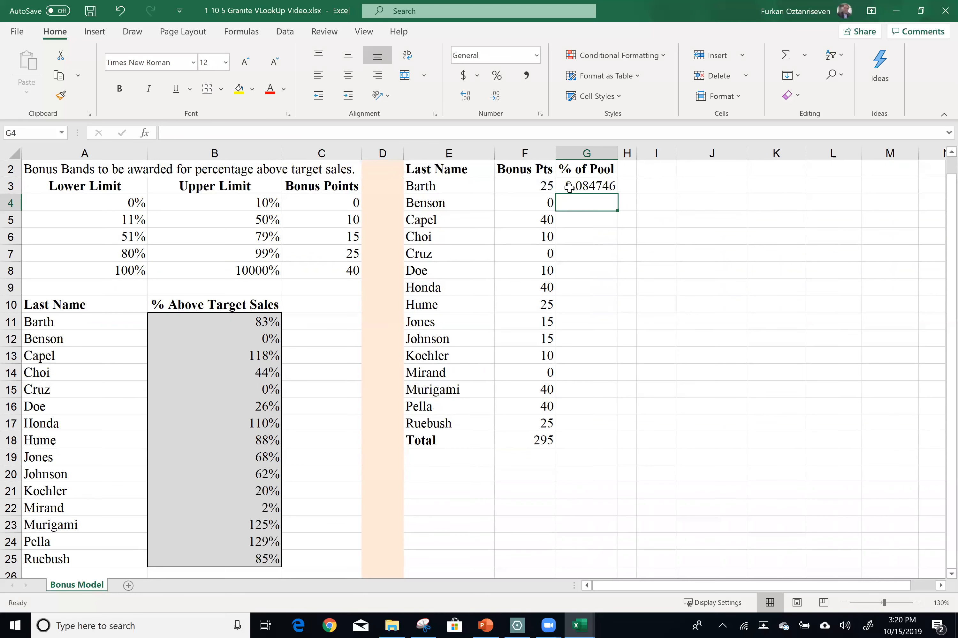
- Format G3 as a percentage with one decimal place
click(568, 188)
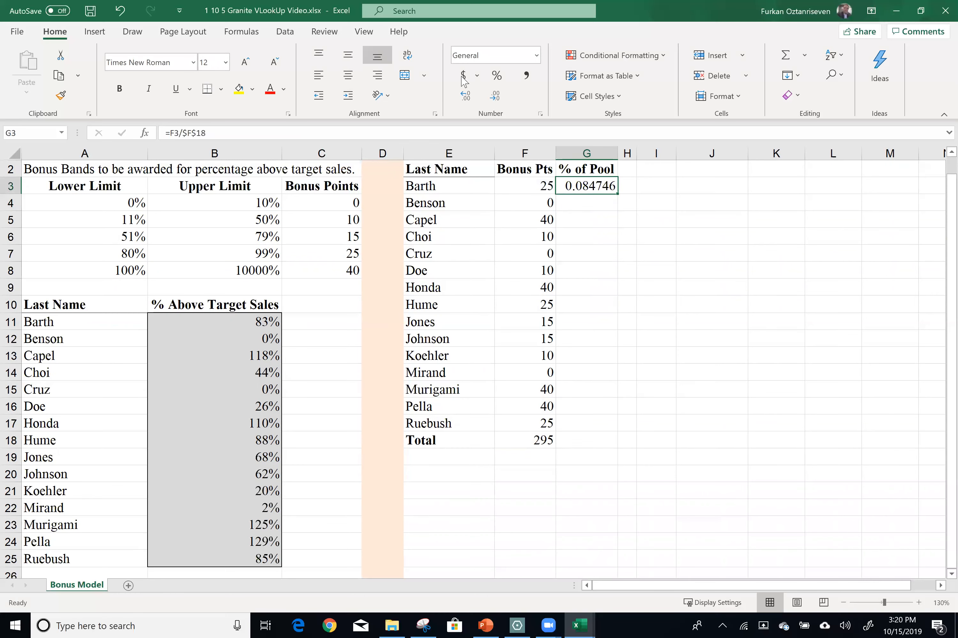
click(498, 77)
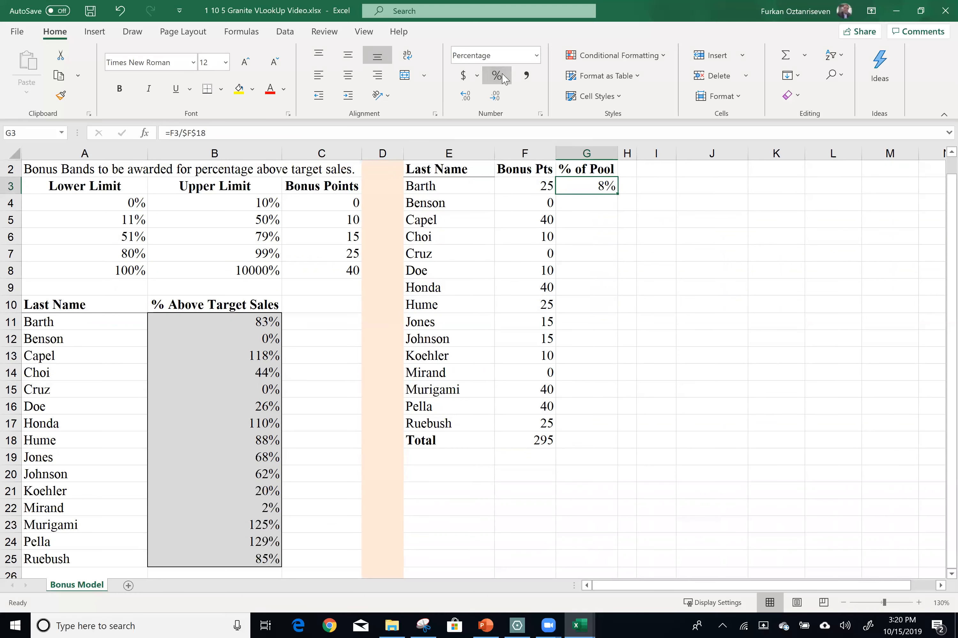
click(465, 96)
- Fill the G3 formula down the % of Pool column and clear the surplus formulas in G19:G25
double_click(617, 195)
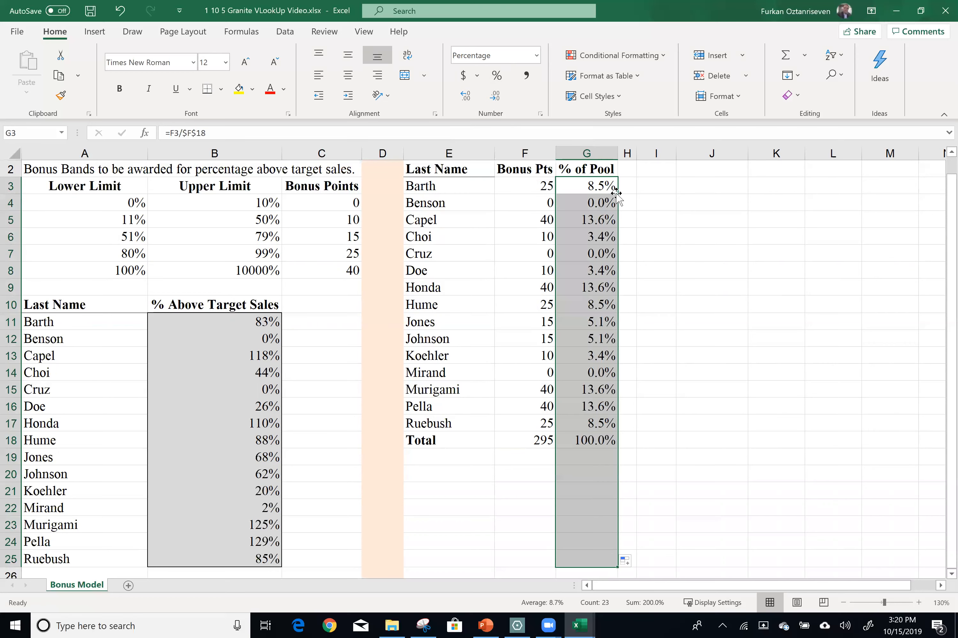
click(581, 456)
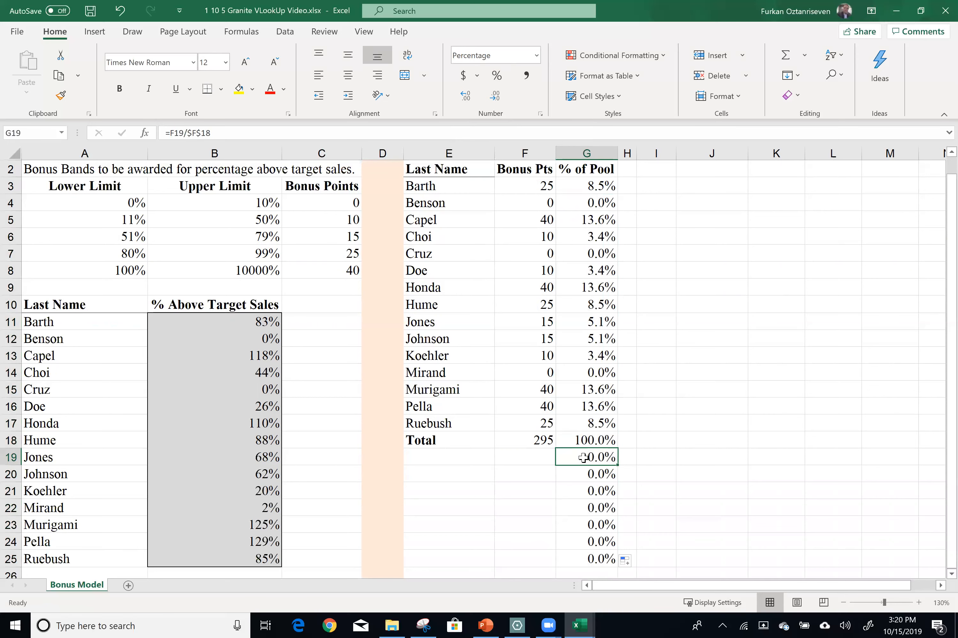
key(ctrl+shift+Down)
key(Delete)
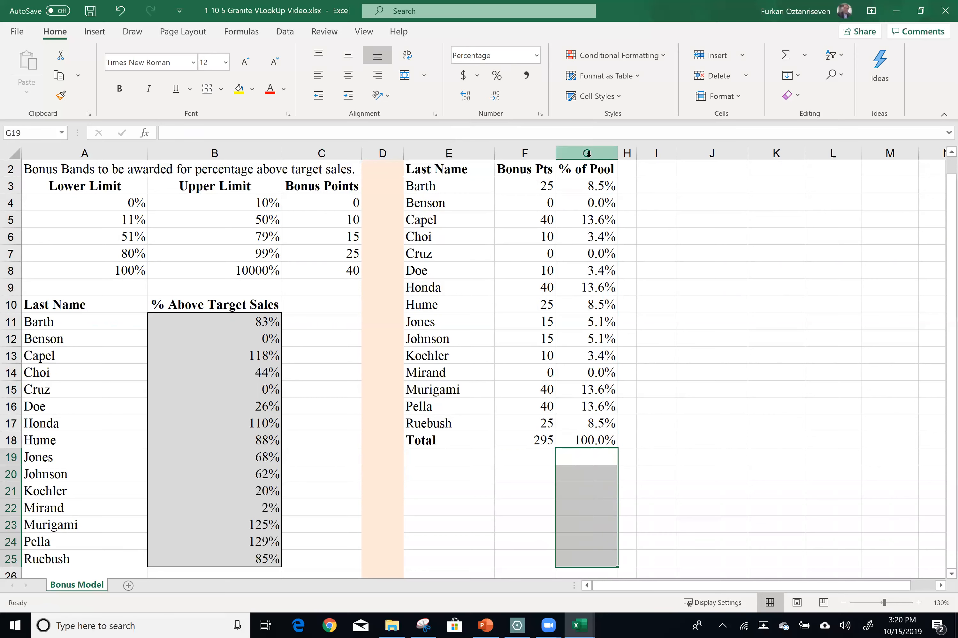
drag(594, 185, 608, 426)
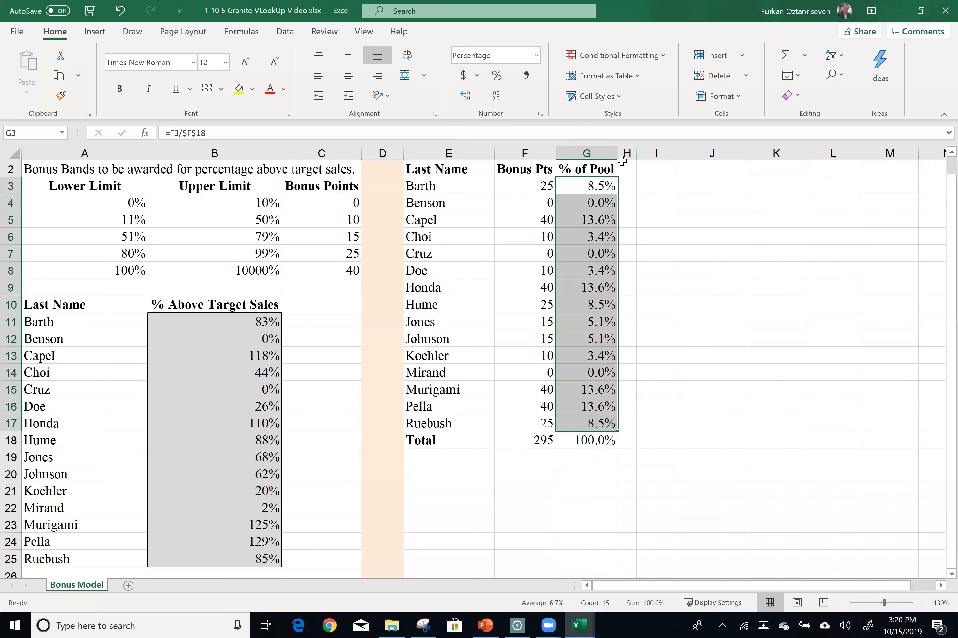
- Widen column H and add a bold "Bonus $" header in H2
drag(636, 153, 699, 151)
scroll(564, 237, up, 1)
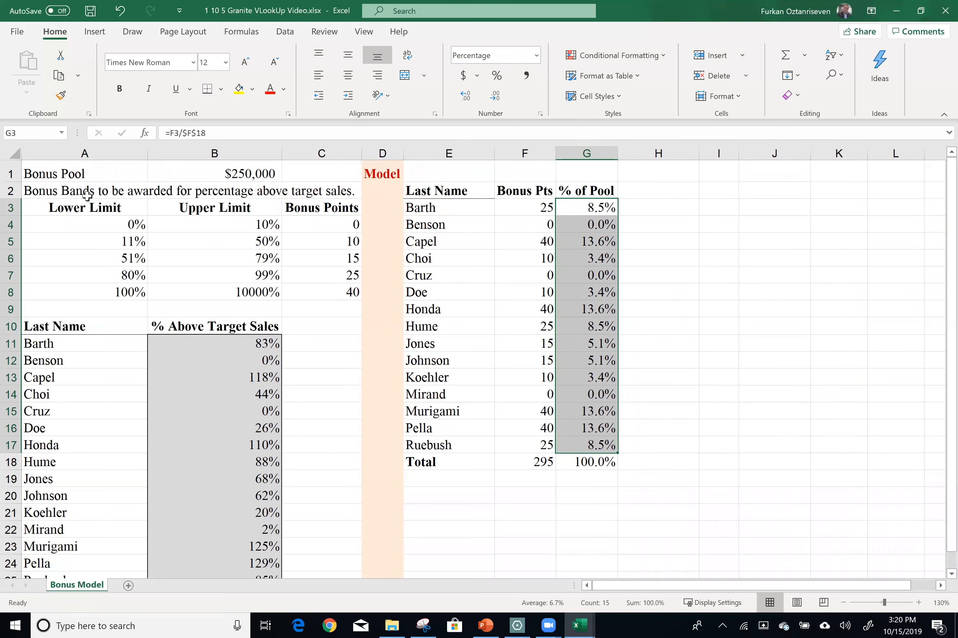
click(638, 189)
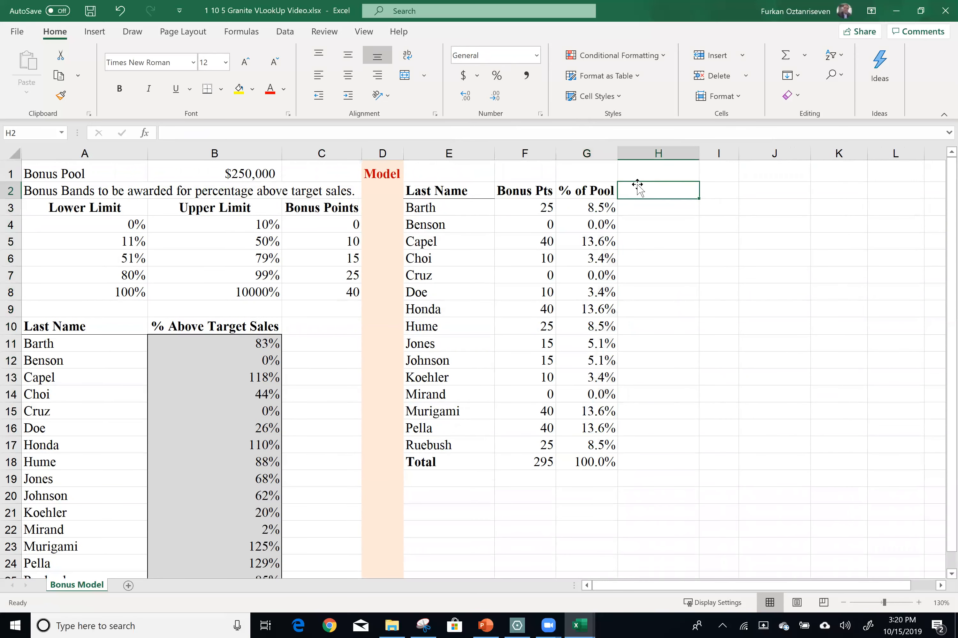
text(Bonus)
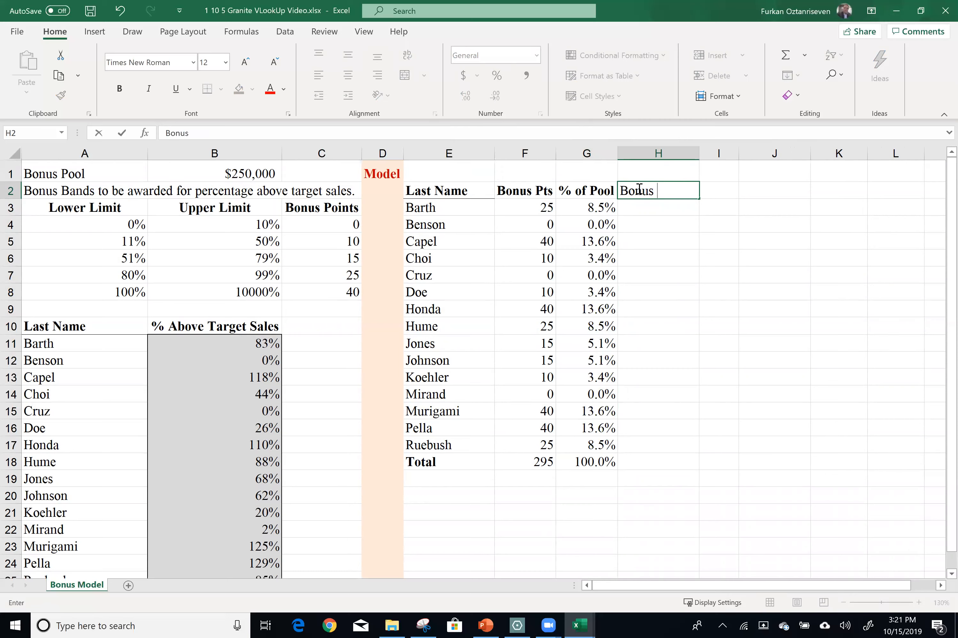
key(Tab)
click(638, 190)
key(ctrl+b)
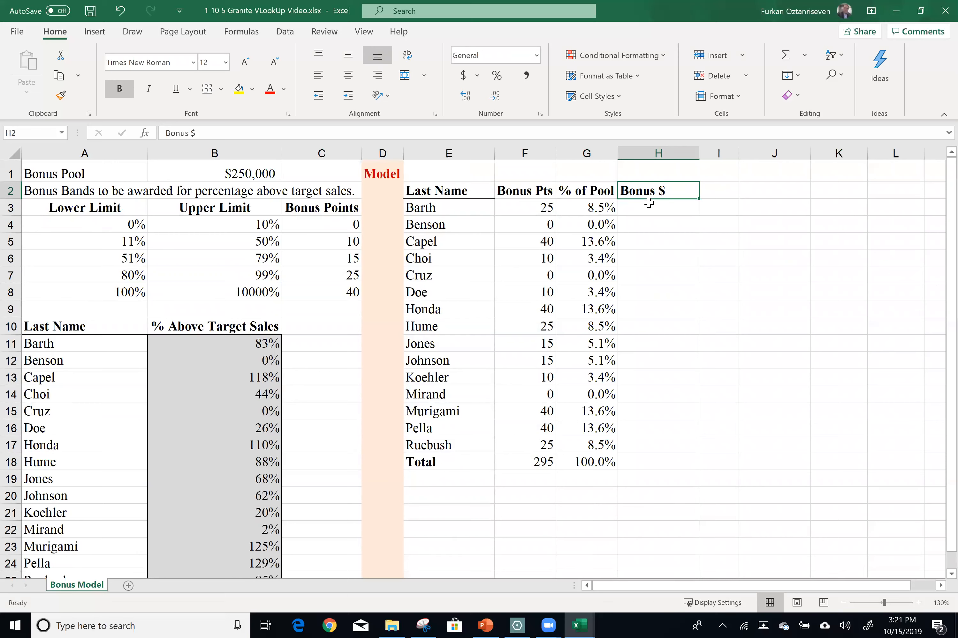
- Enter the formula =G3*$B$1 in H3, multiplying the pool share by the fixed Bonus Pool amount
key(Return)
text(=)
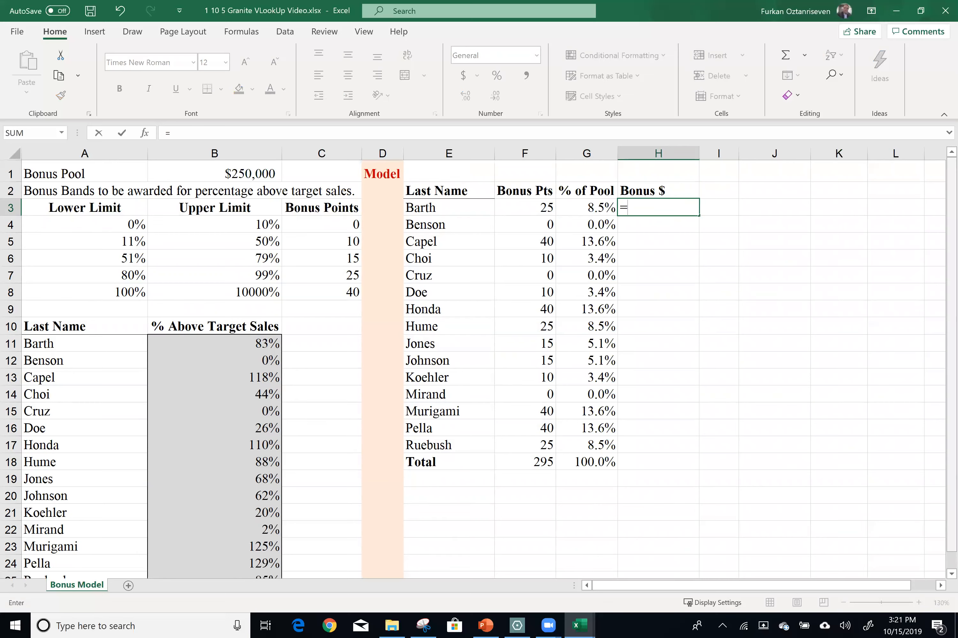
key(Left)
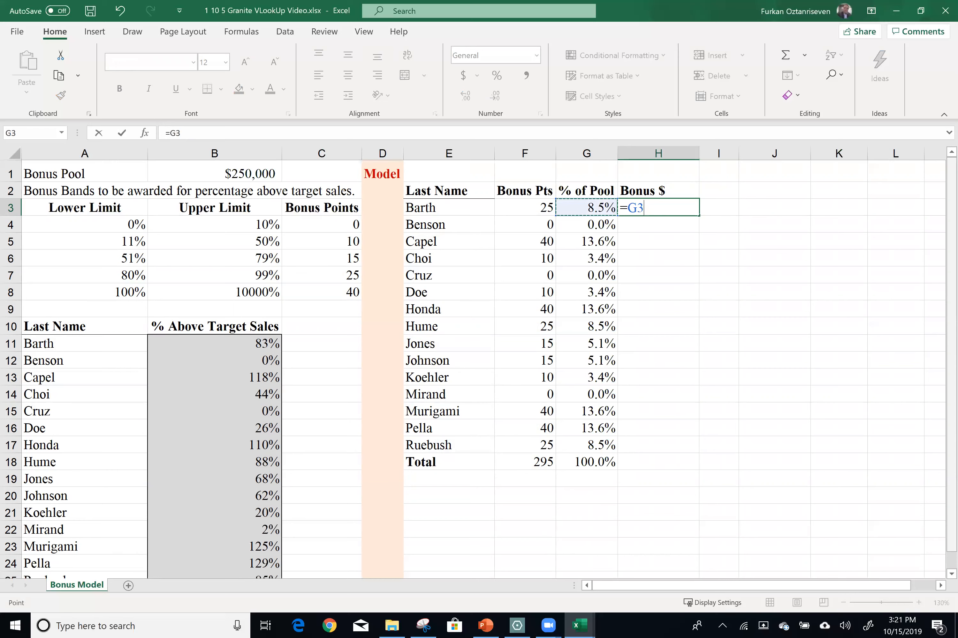
text(*)
click(256, 174)
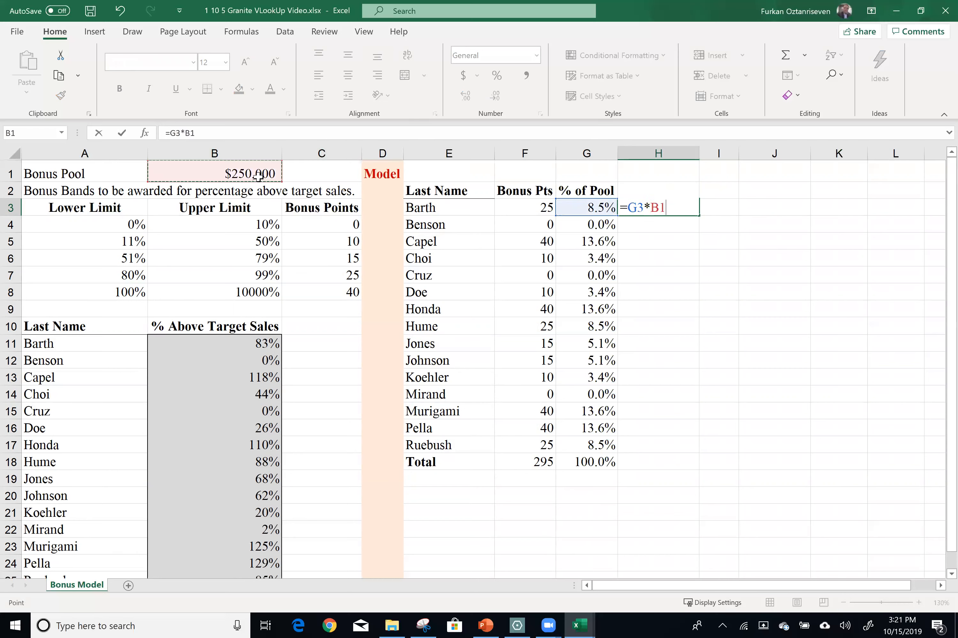
key(F4)
key(Return)
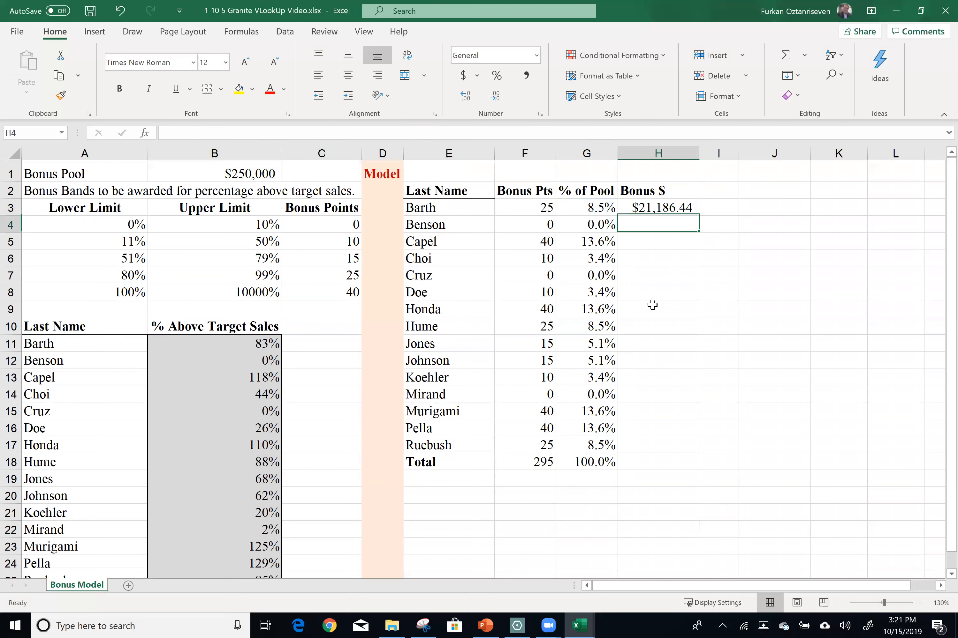
- Fill the H3 formula down to the Total row in H18 and check the copied references
click(680, 208)
drag(698, 215, 674, 467)
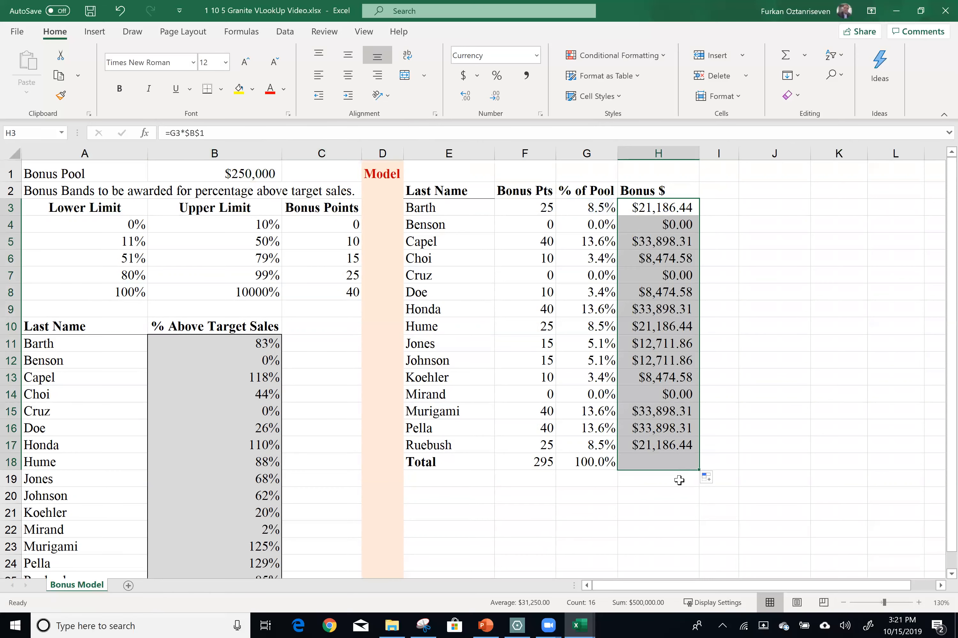
click(658, 213)
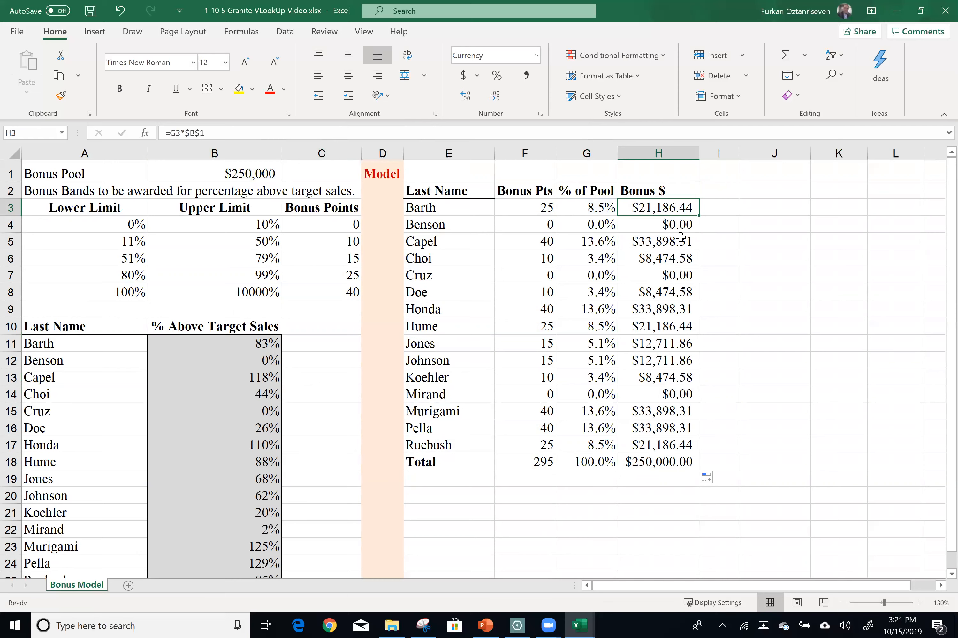
click(671, 242)
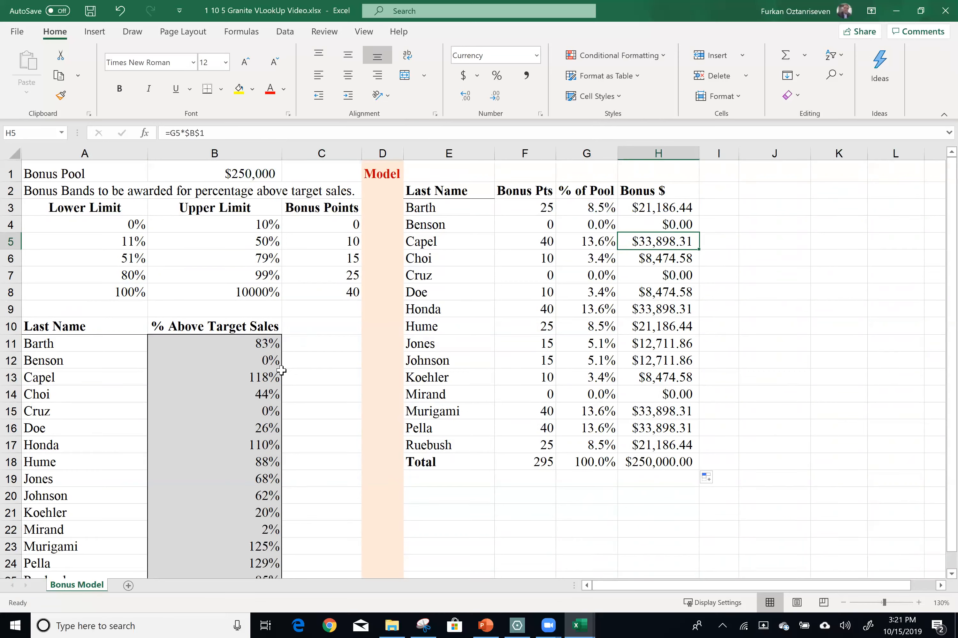
- Add a bottom border under the headers E2:H2 and a top border above the Total row E18:H18
drag(452, 186, 660, 189)
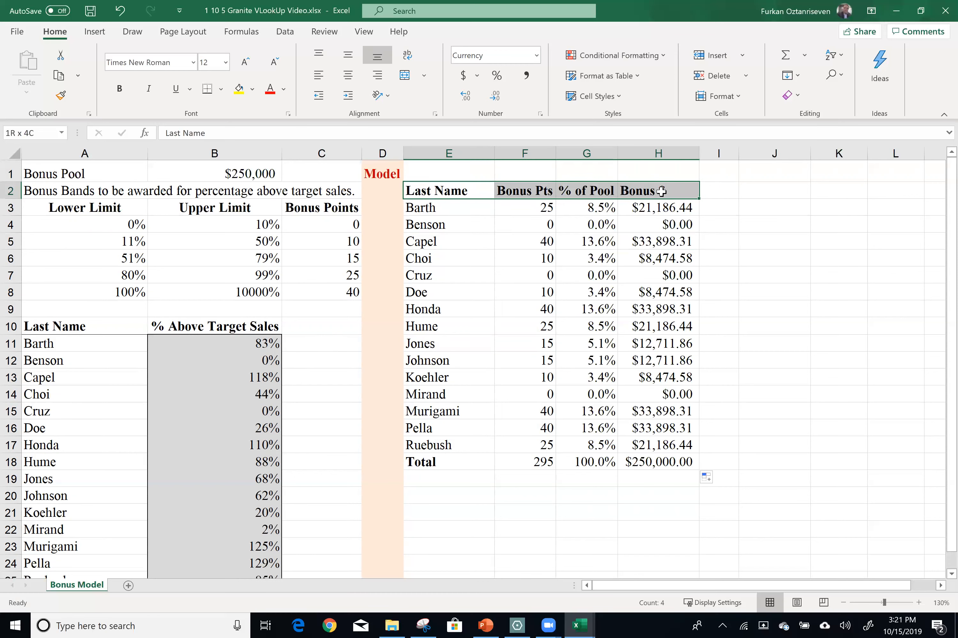
click(208, 89)
click(456, 457)
drag(455, 457, 649, 463)
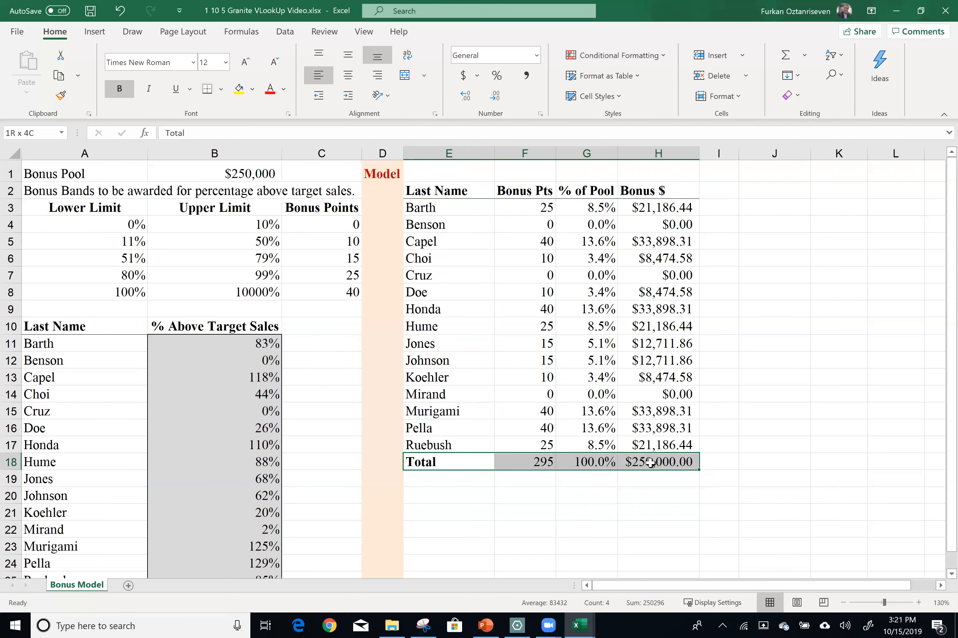
click(221, 89)
click(245, 148)
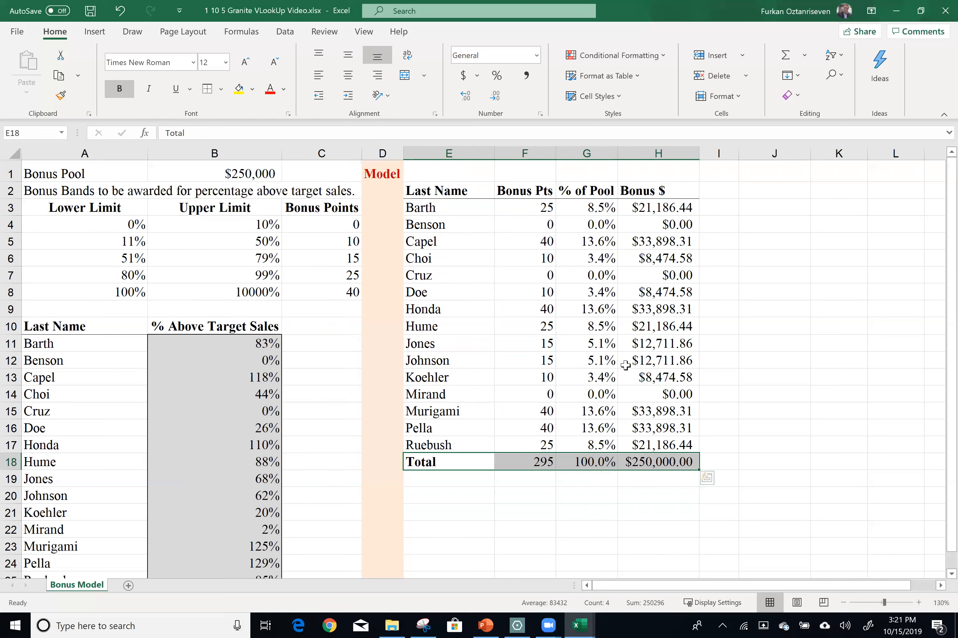
click(659, 360)
- Check the bonus total in H18 against the sum of the individual bonuses in H3:H17
click(684, 463)
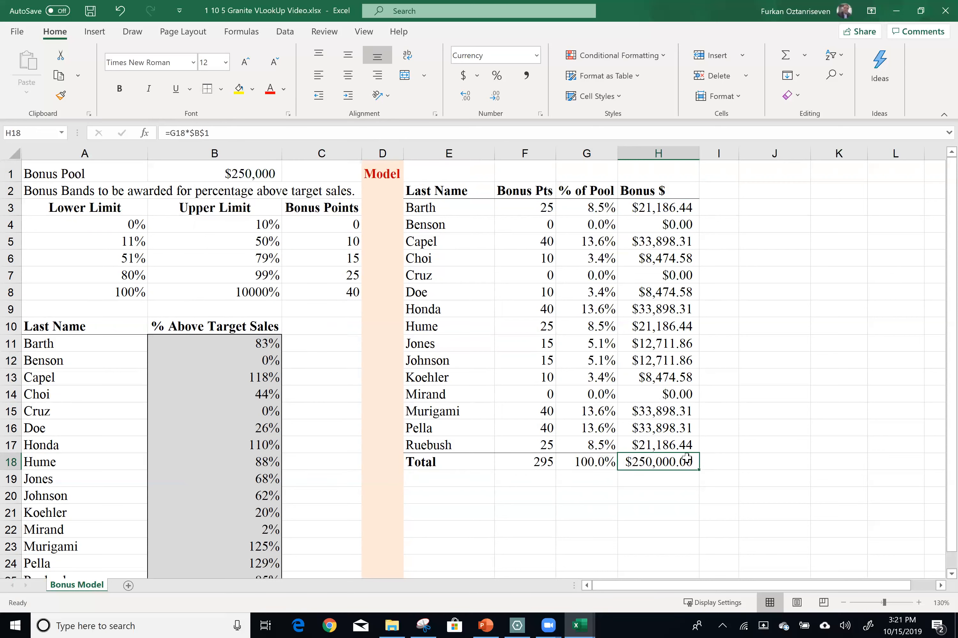
drag(661, 210, 650, 441)
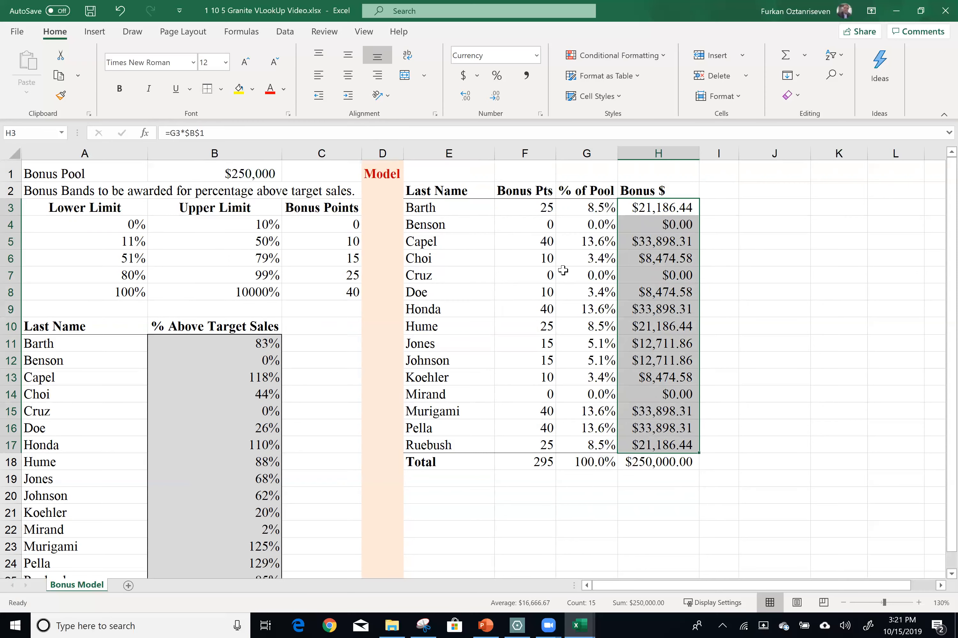
click(724, 193)
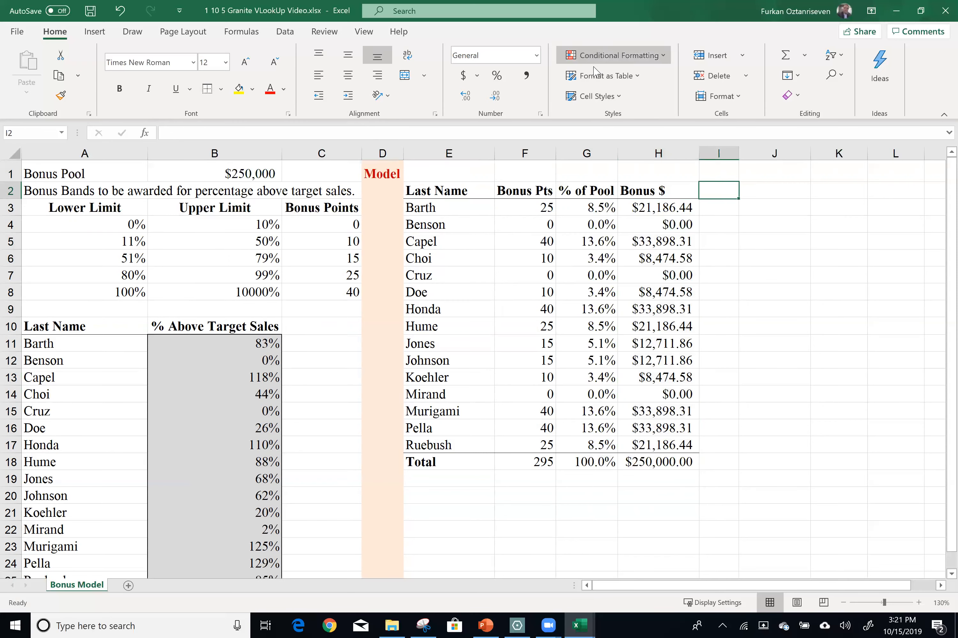